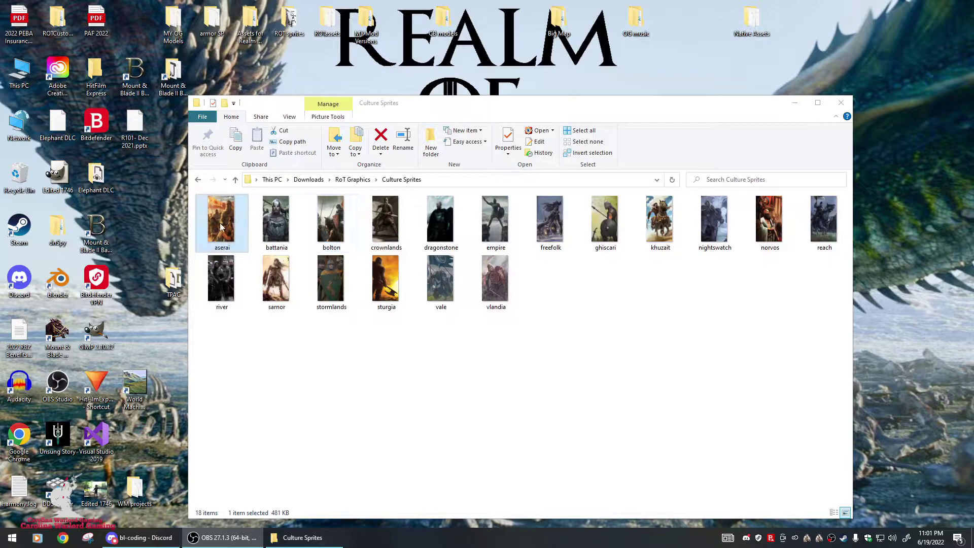
Go from the Bannerlord shortcut through Modules > ROT-Content > GUI into the SpriteParts folder.
{"action": "left_click", "coordinate": [212, 300]}
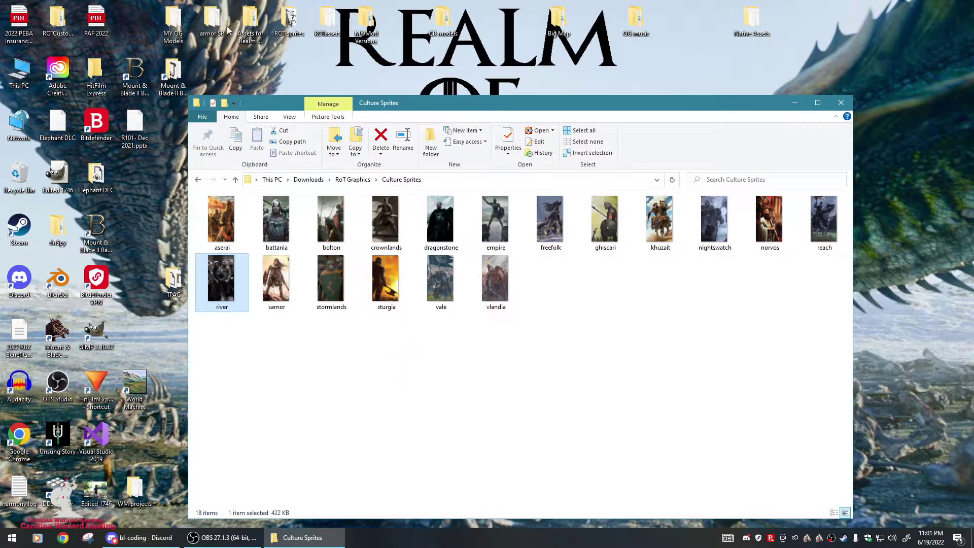
{"action": "double_click", "coordinate": [174, 76]}
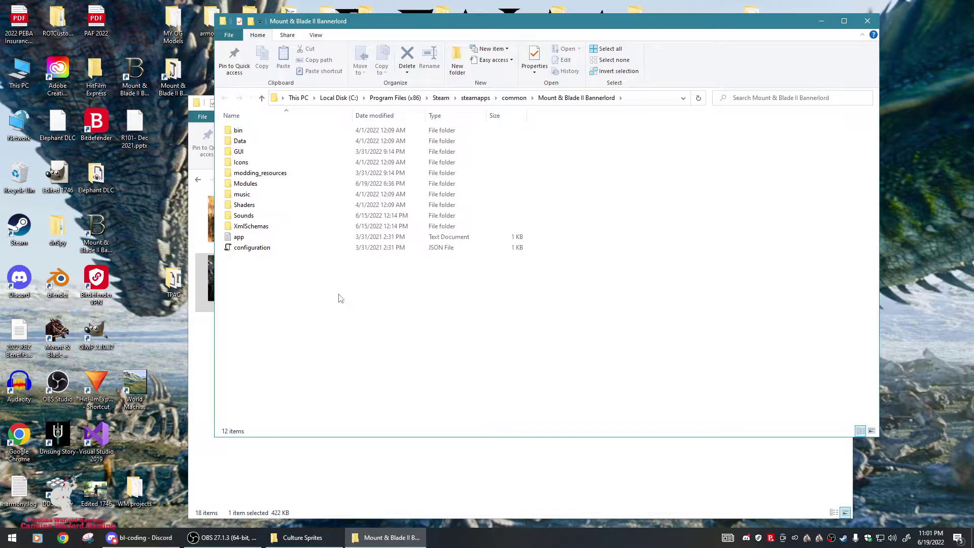
{"action": "double_click", "coordinate": [254, 184]}
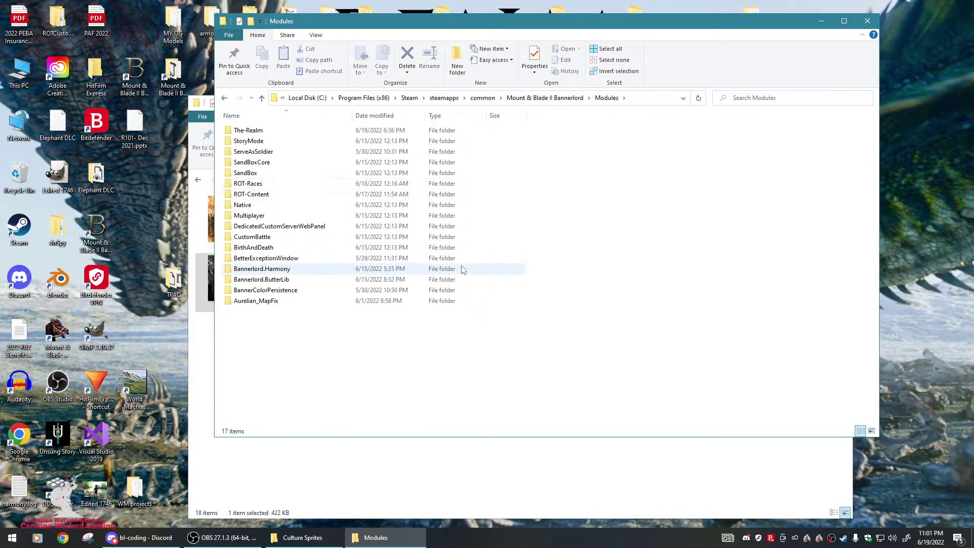
{"action": "double_click", "coordinate": [254, 196]}
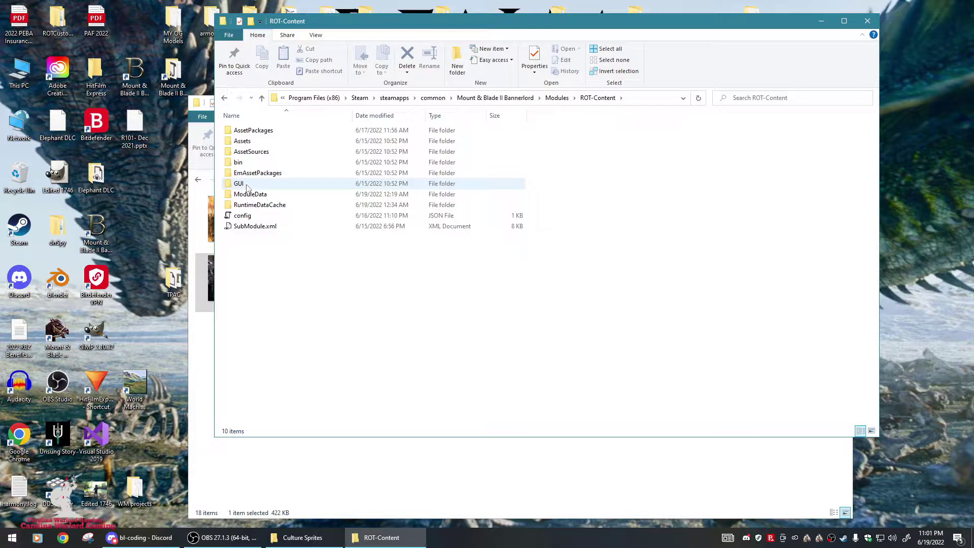
{"action": "double_click", "coordinate": [246, 185]}
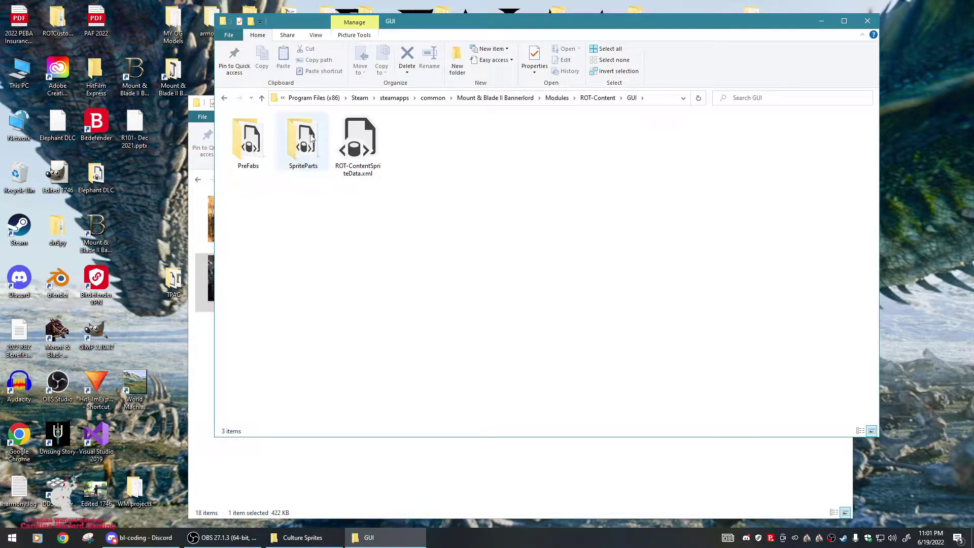
{"action": "double_click", "coordinate": [305, 165]}
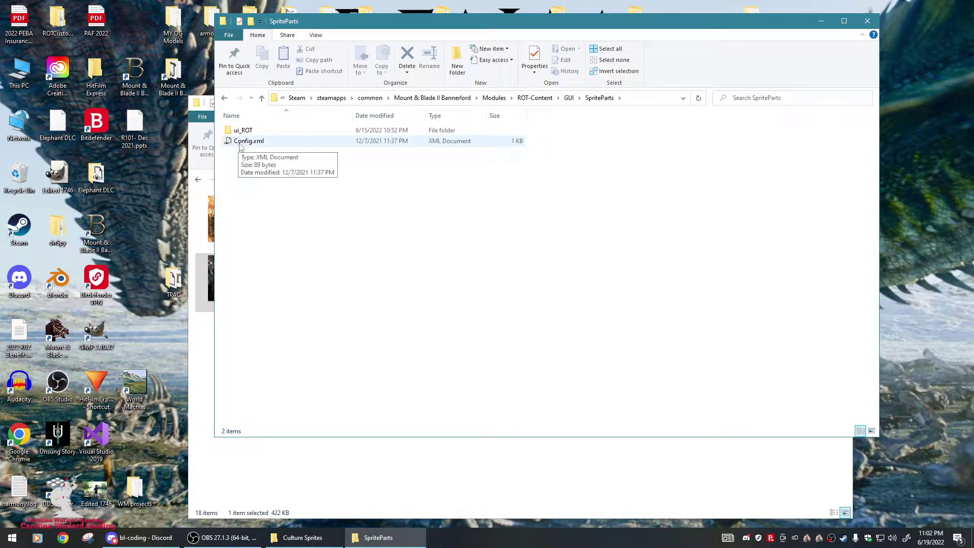
{"action": "double_click", "coordinate": [254, 145]}
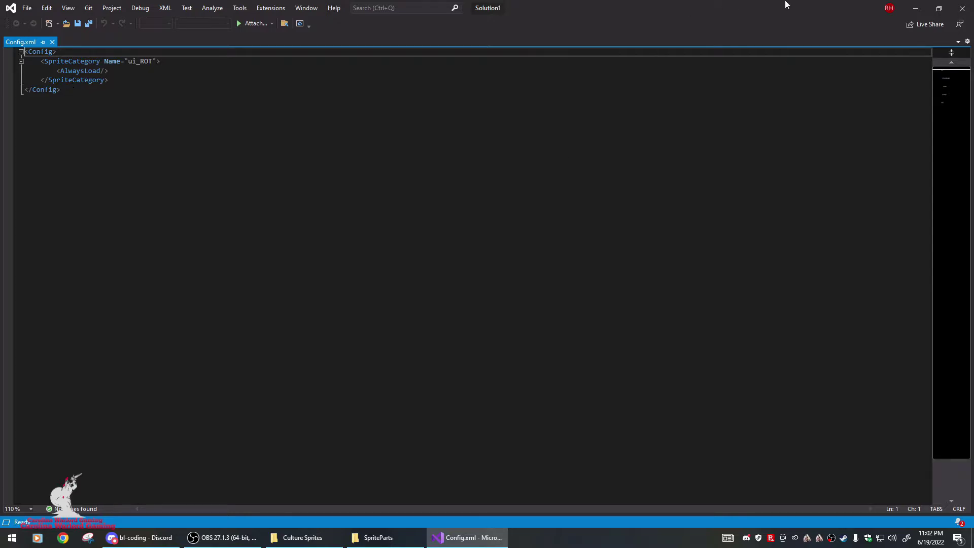
{"action": "left_click", "coordinate": [965, 10]}
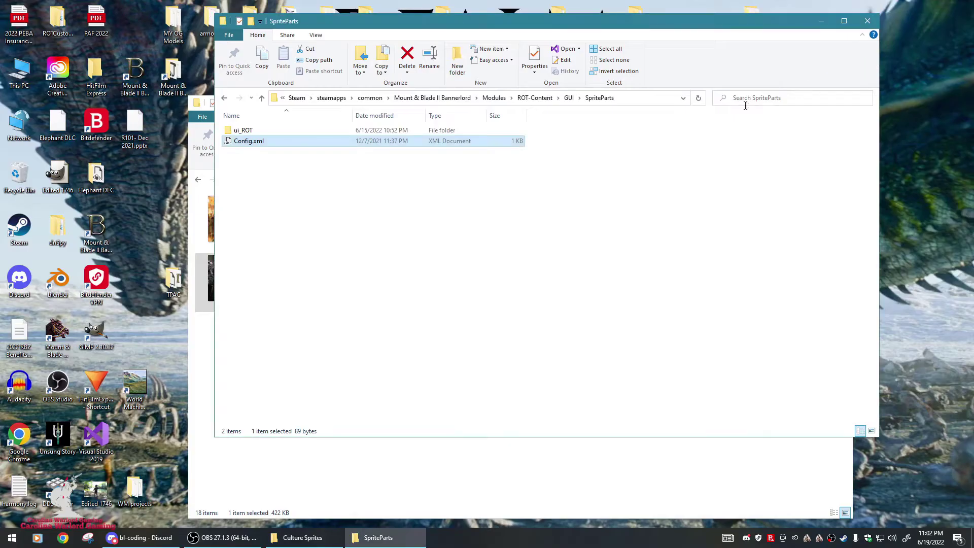
Open the ui_ROT folder and copy all 18 culture images, aserai through vlandia, from Culture Sprites.
{"action": "double_click", "coordinate": [257, 132]}
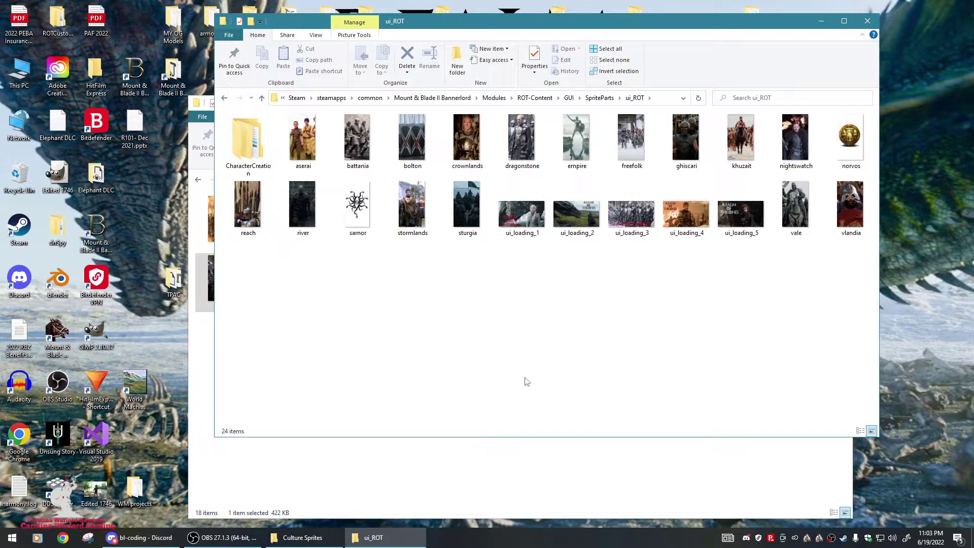
{"action": "left_click", "coordinate": [552, 472]}
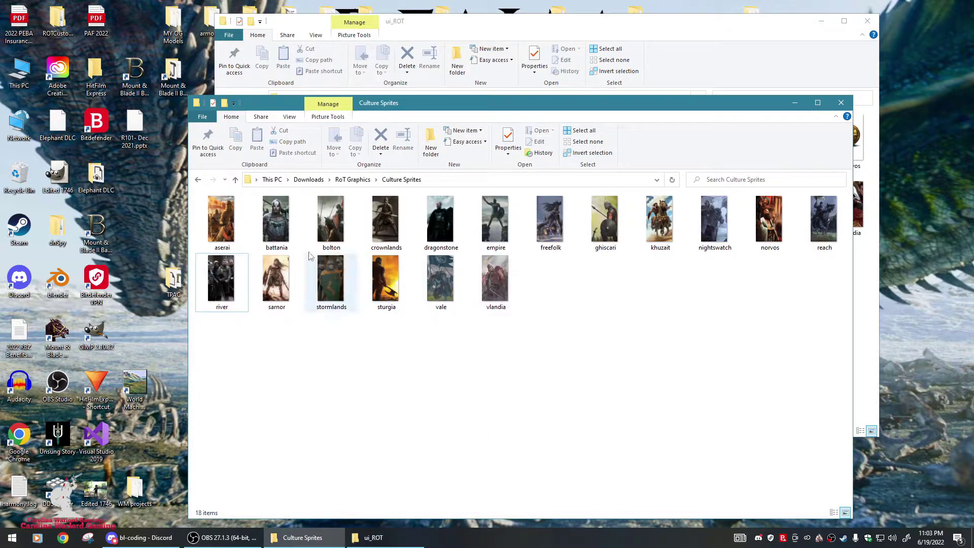
{"action": "left_click", "coordinate": [222, 221]}
{"action": "left_click", "coordinate": [500, 290], "text": "shift"}
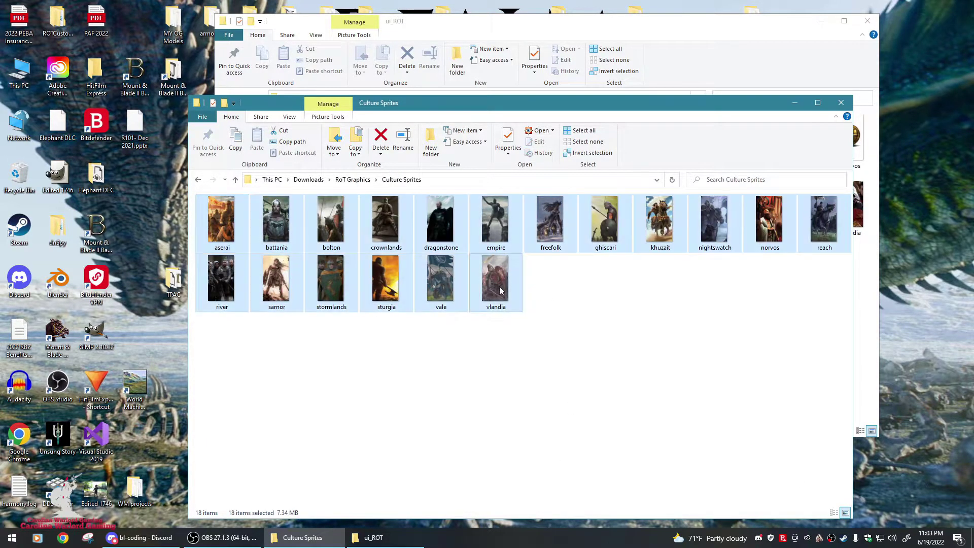
{"action": "right_click", "coordinate": [500, 290]}
{"action": "left_click", "coordinate": [569, 457]}
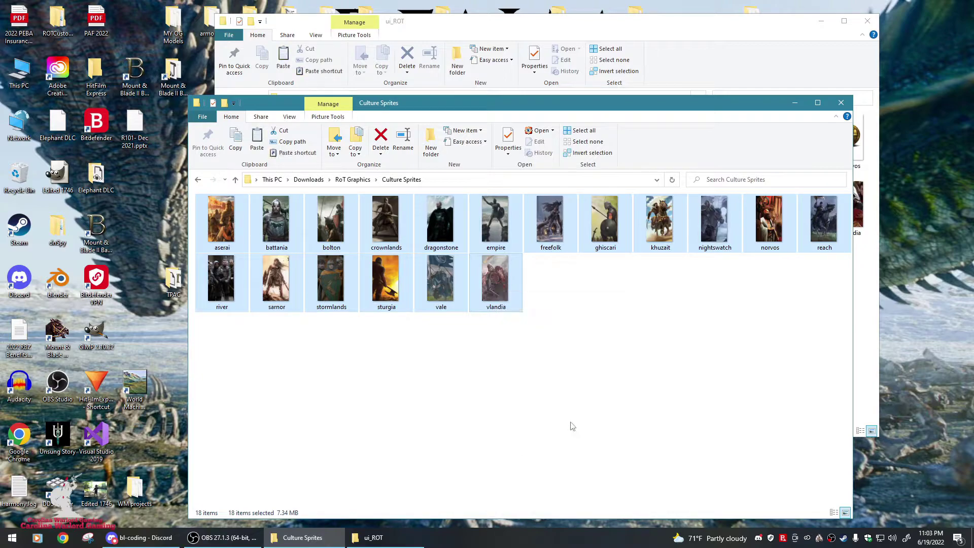
Paste the 18 images into ui_ROT, replacing the existing same-named files.
{"action": "left_click", "coordinate": [863, 362]}
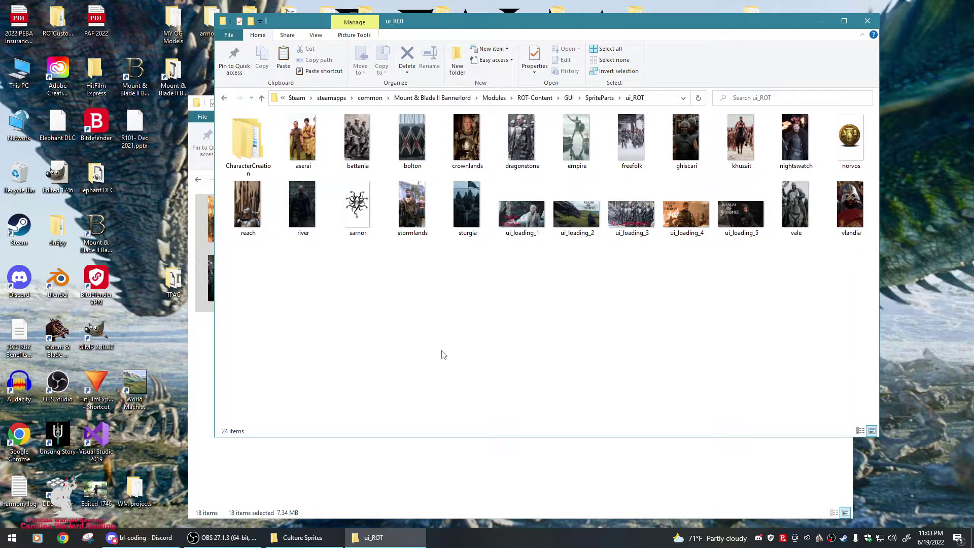
{"action": "right_click", "coordinate": [482, 322]}
{"action": "left_click", "coordinate": [524, 390]}
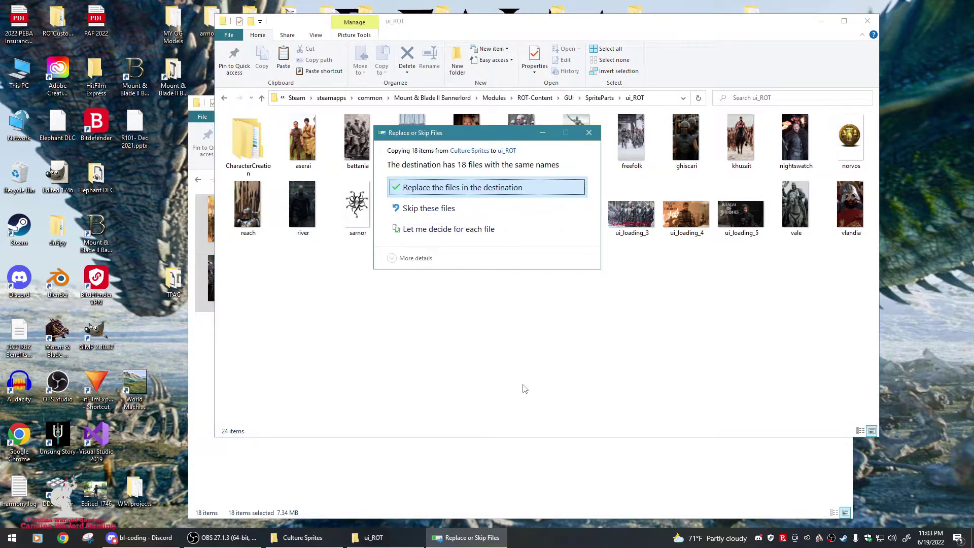
{"action": "left_click", "coordinate": [484, 189]}
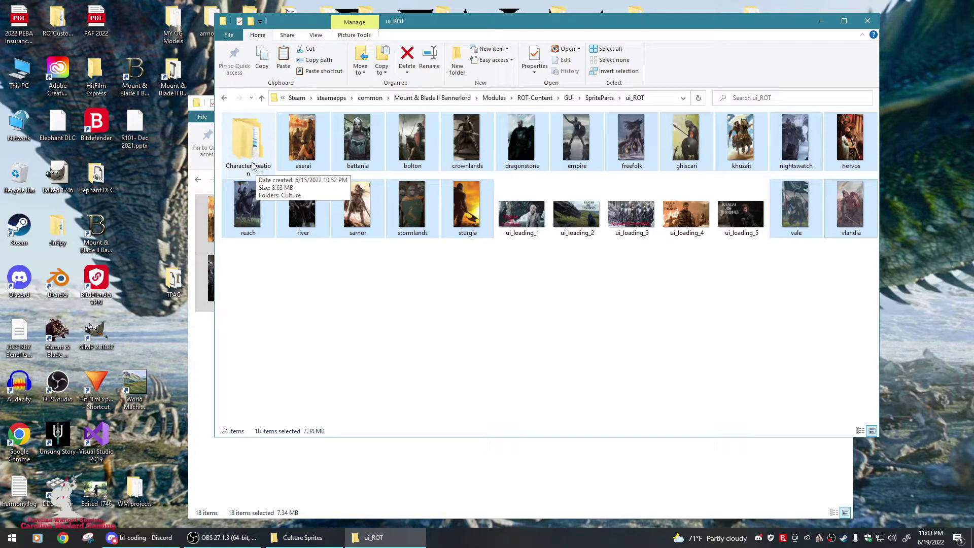
Paste the copied images into ui_ROT's CharacterCreation > Culture folder, replacing the old ones, then go back.
{"action": "double_click", "coordinate": [248, 147]}
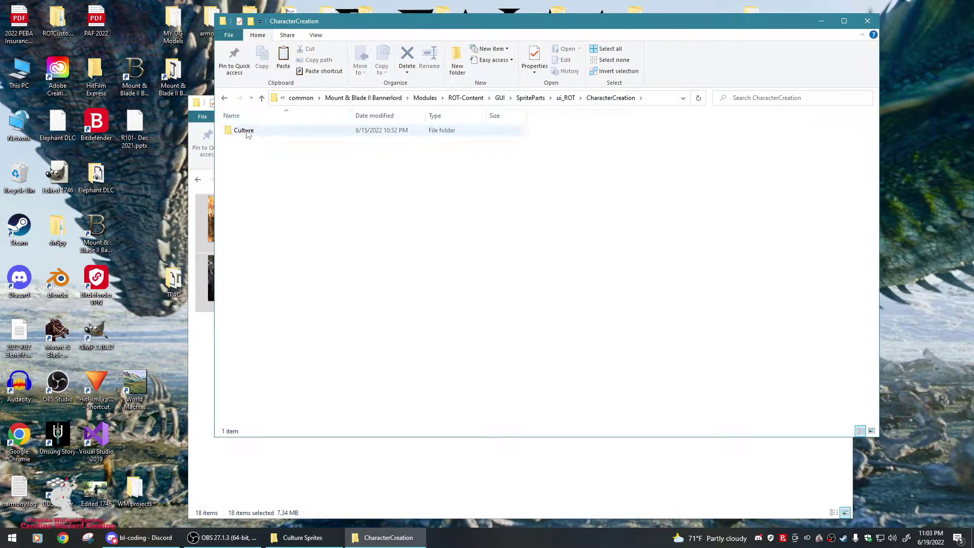
{"action": "double_click", "coordinate": [246, 132]}
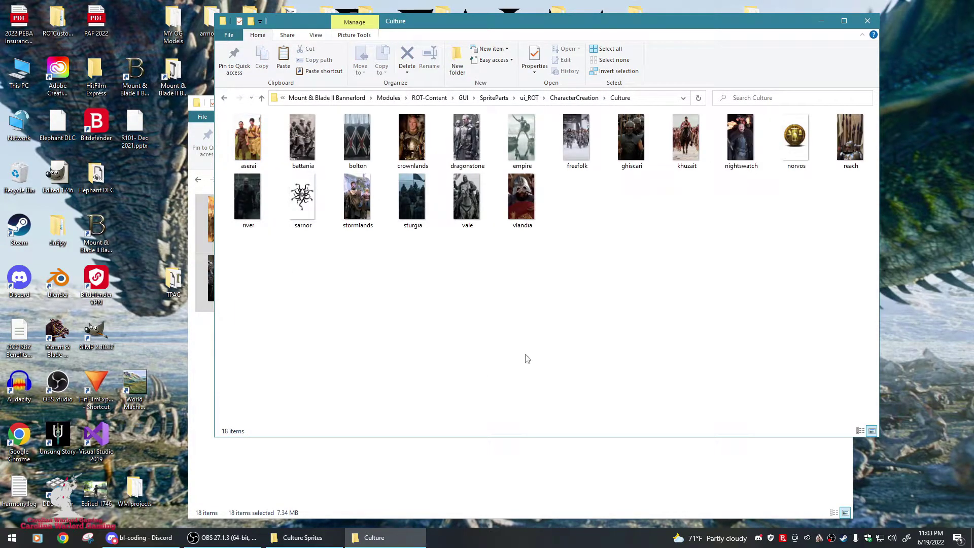
{"action": "right_click", "coordinate": [539, 337]}
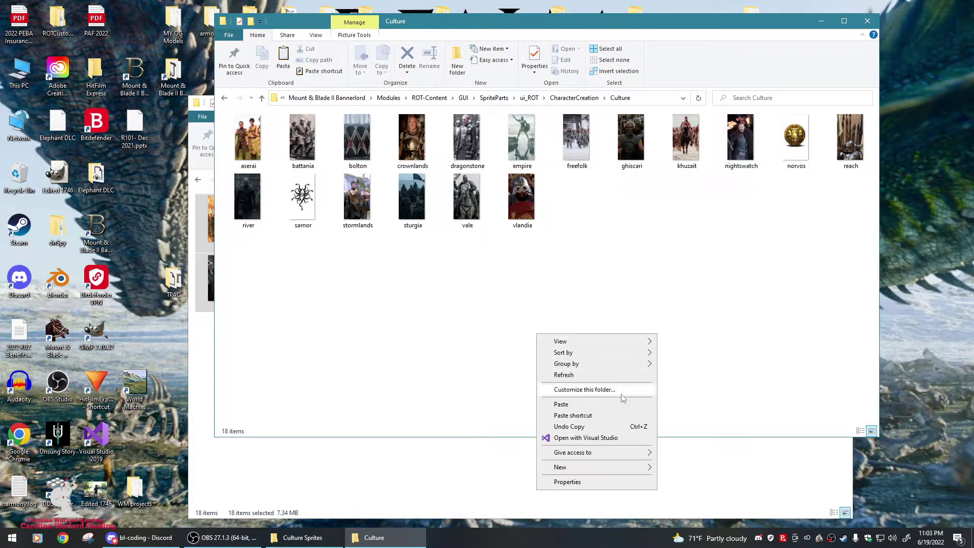
{"action": "left_click", "coordinate": [562, 404]}
{"action": "left_click", "coordinate": [476, 188]}
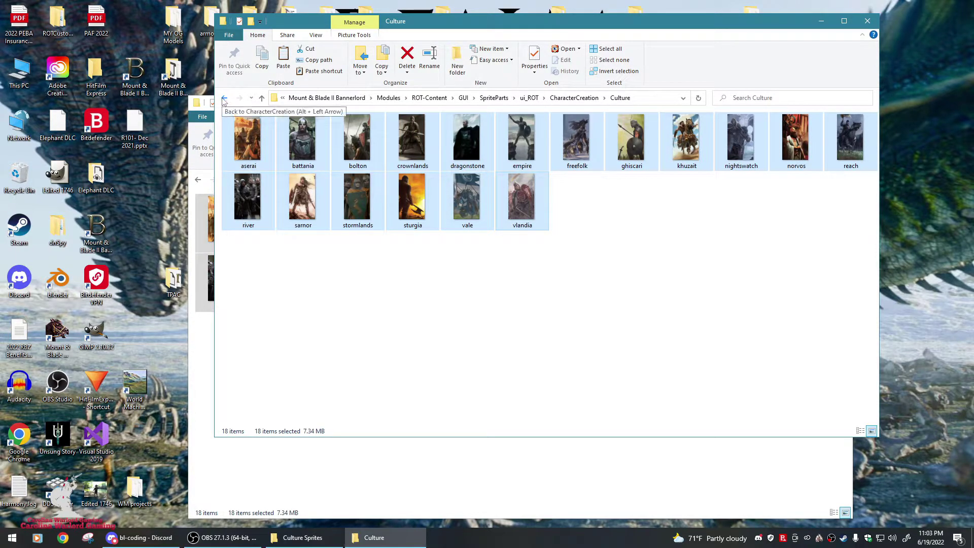
{"action": "left_click", "coordinate": [225, 98]}
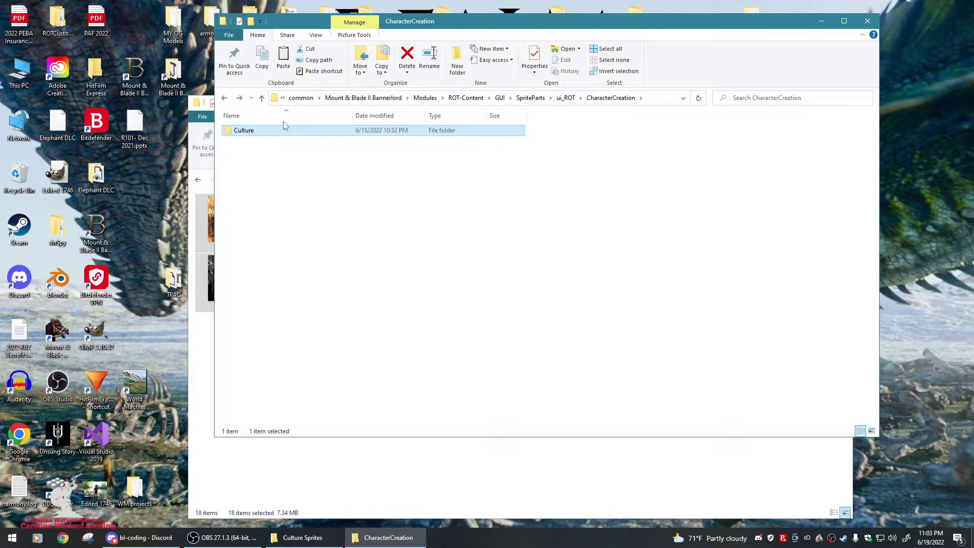
Step back from SpriteParts up to the Mount & Blade II Bannerlord install folder.
{"action": "left_click", "coordinate": [225, 99]}
{"action": "left_click", "coordinate": [225, 99]}
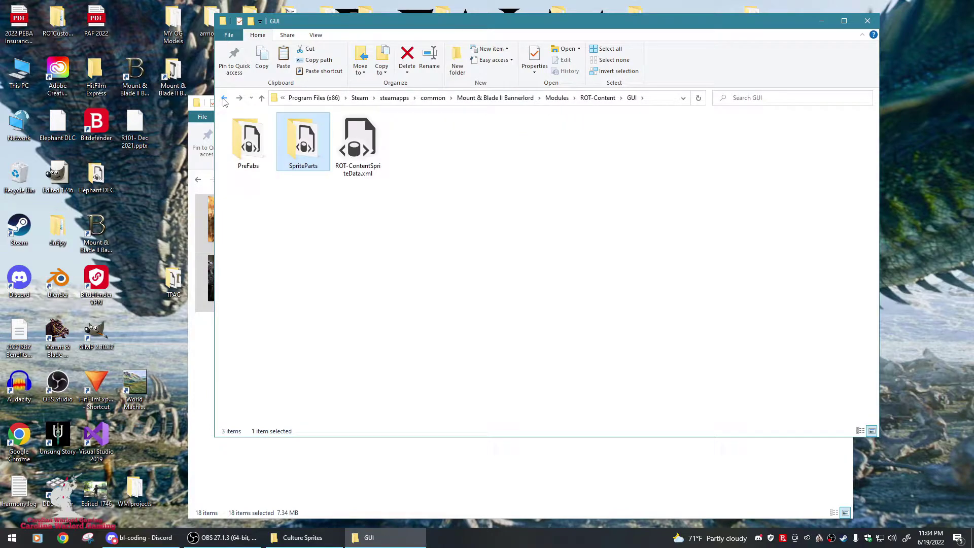
{"action": "left_click", "coordinate": [225, 98]}
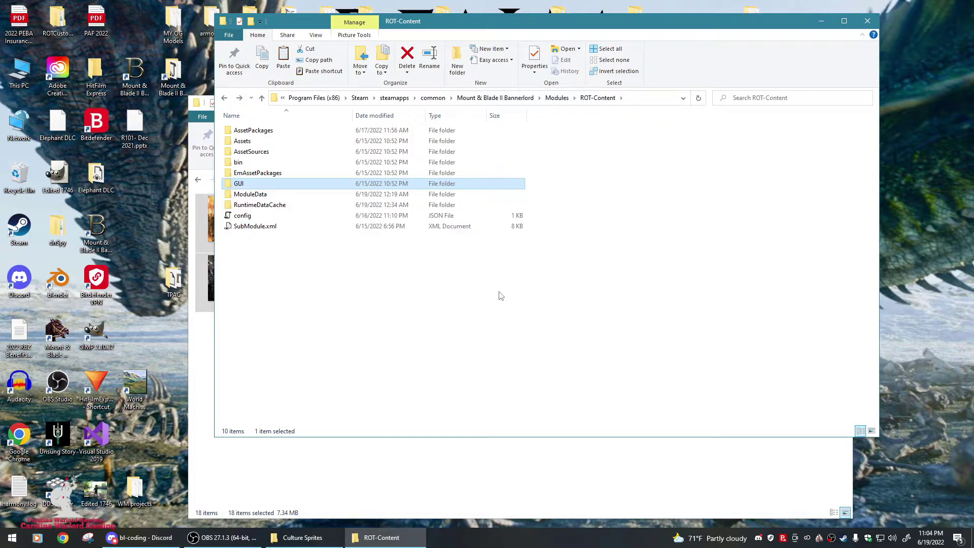
{"action": "left_click", "coordinate": [225, 98]}
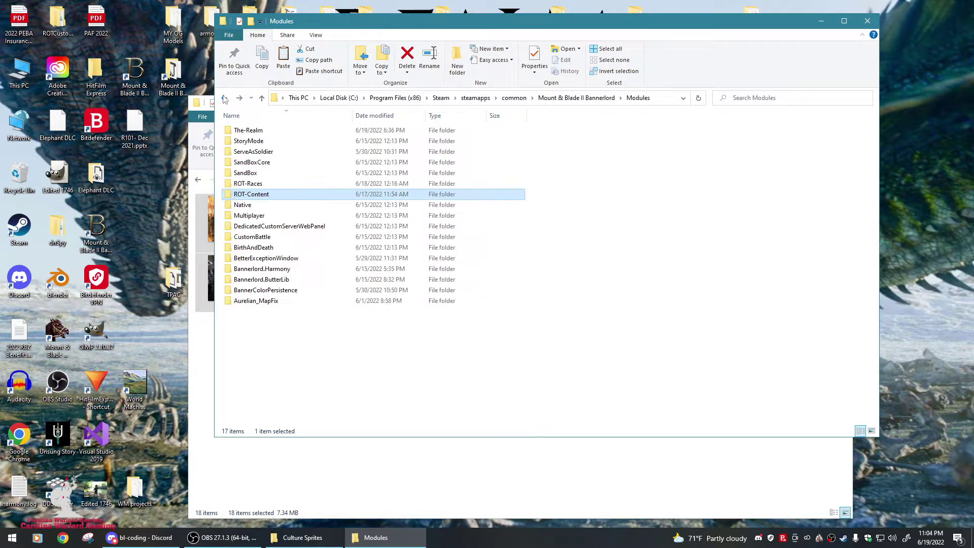
{"action": "left_click", "coordinate": [225, 99]}
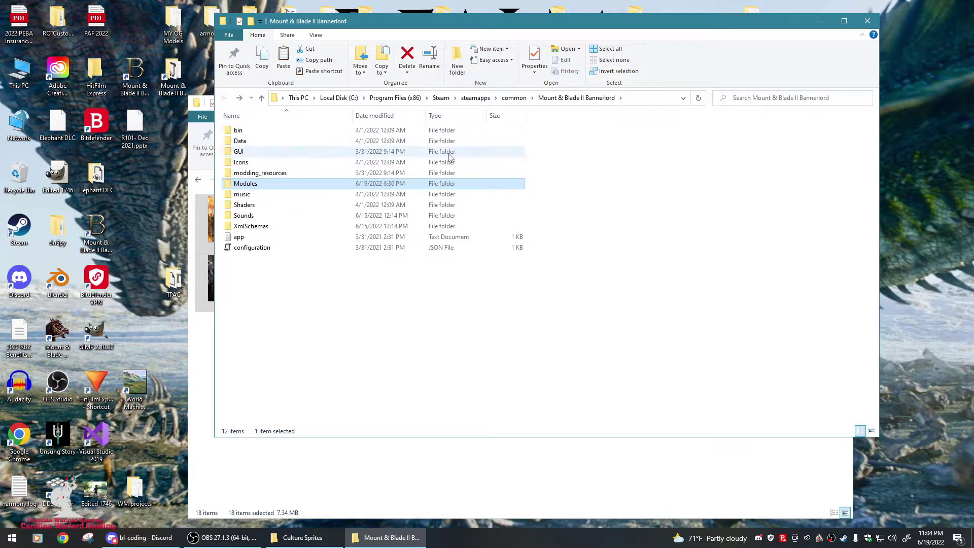
Open bin > Win64_Shipping_wEditor and scroll down to TaleWorlds.TwoDimension.SpriteSheetGenerator.
{"action": "double_click", "coordinate": [243, 131]}
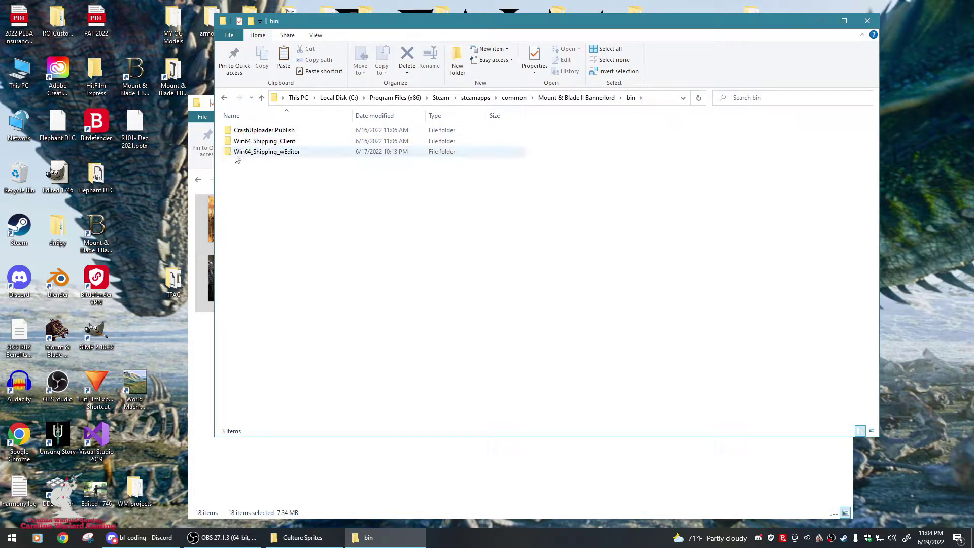
{"action": "double_click", "coordinate": [285, 154]}
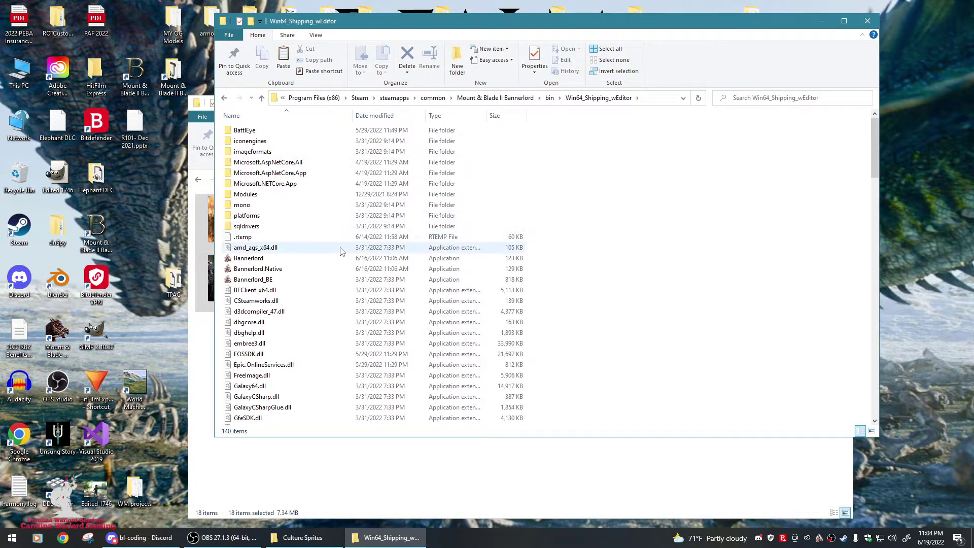
{"action": "scroll", "coordinate": [342, 248], "scroll_direction": "down", "scroll_amount": 3}
{"action": "scroll", "coordinate": [340, 250], "scroll_direction": "down", "scroll_amount": 6}
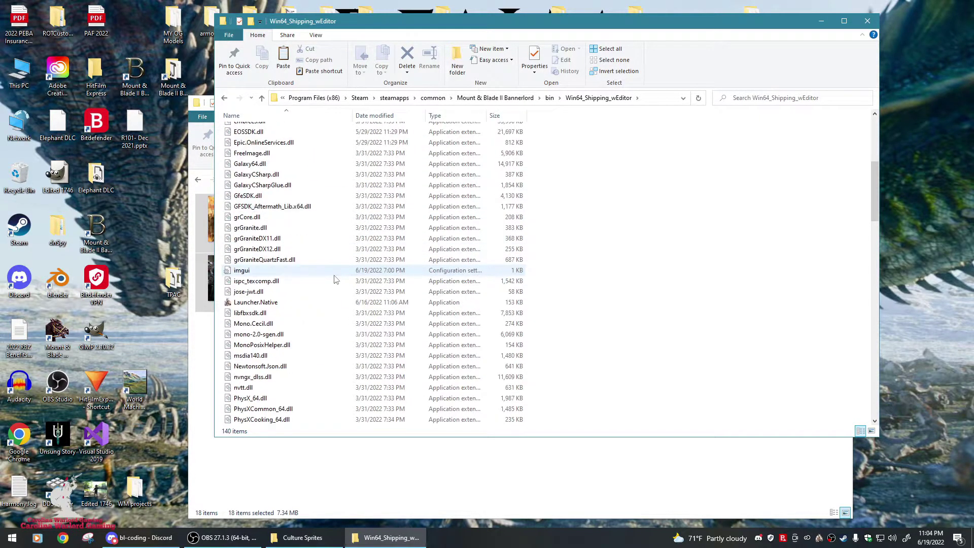
{"action": "scroll", "coordinate": [325, 287], "scroll_direction": "down", "scroll_amount": 9}
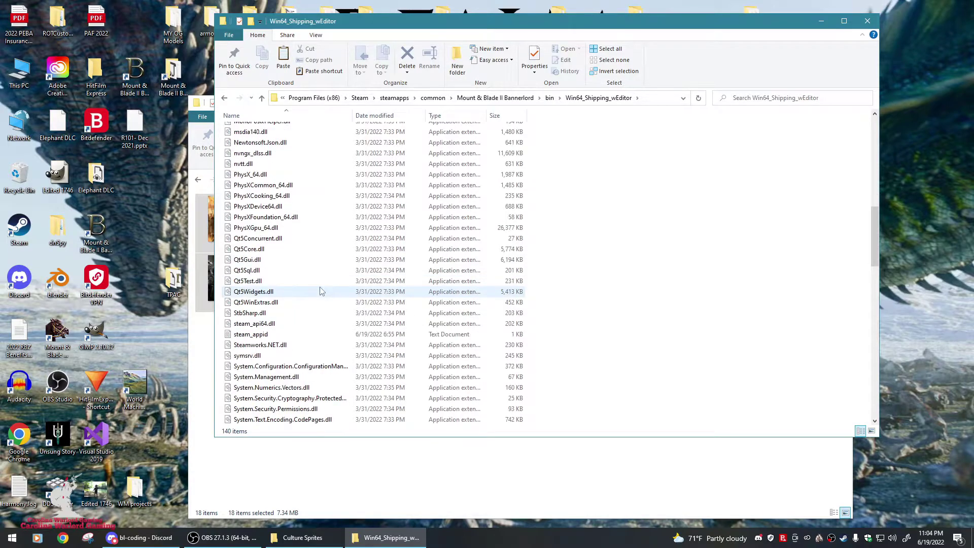
{"action": "scroll", "coordinate": [320, 290], "scroll_direction": "down", "scroll_amount": 7}
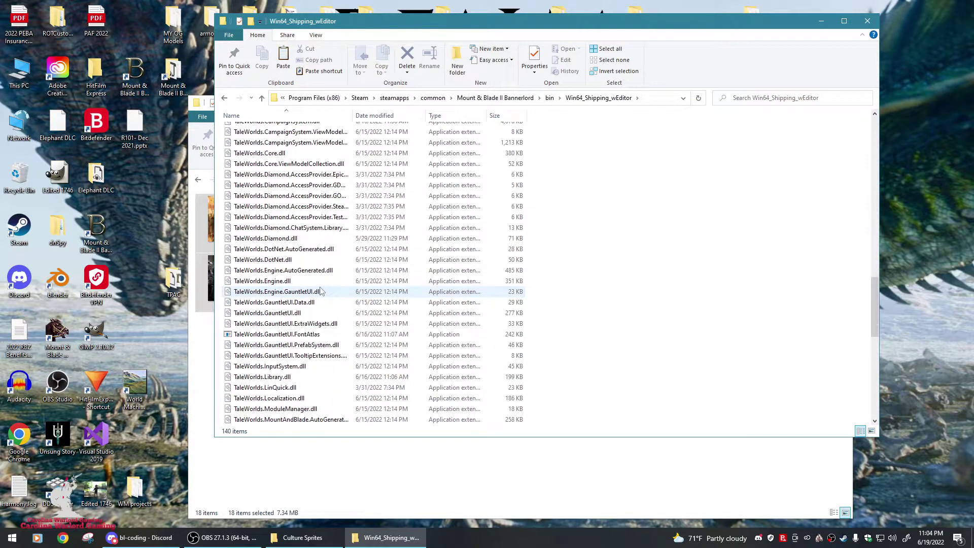
{"action": "scroll", "coordinate": [320, 291], "scroll_direction": "down", "scroll_amount": 6}
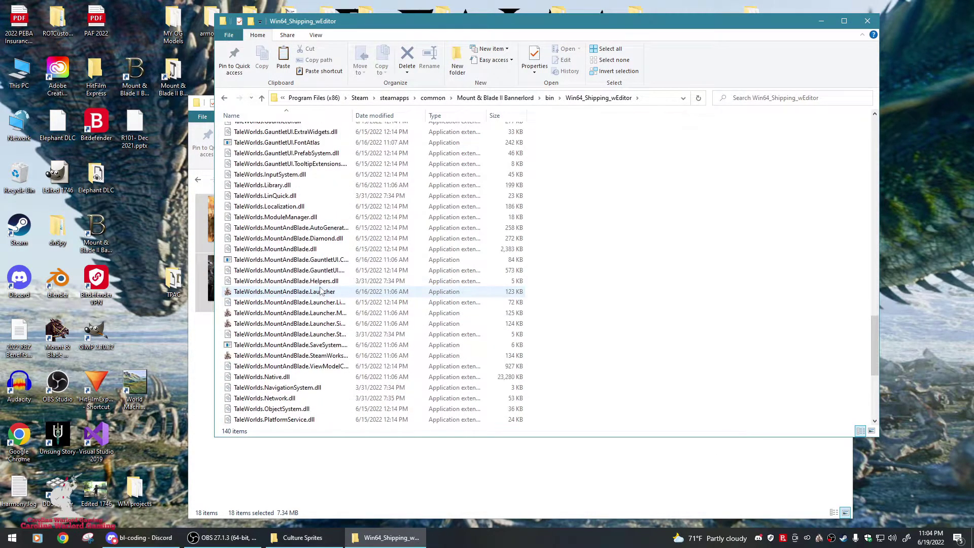
{"action": "scroll", "coordinate": [320, 291], "scroll_direction": "down", "scroll_amount": 7}
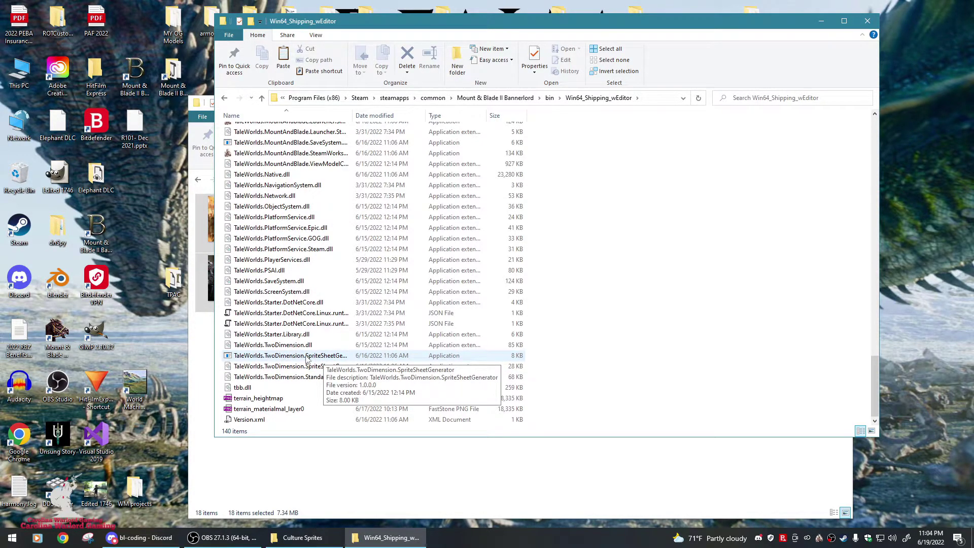
Run TaleWorlds.TwoDimension.SpriteSheetGenerator to build ui_ROT_1 and ui_ROT_2, then close its console.
{"action": "double_click", "coordinate": [307, 357]}
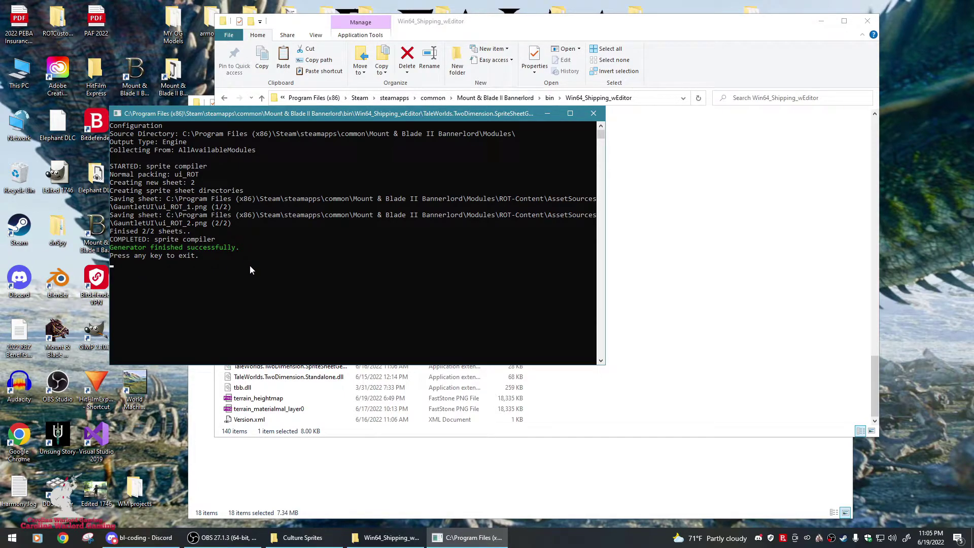
{"action": "key", "text": "Return"}
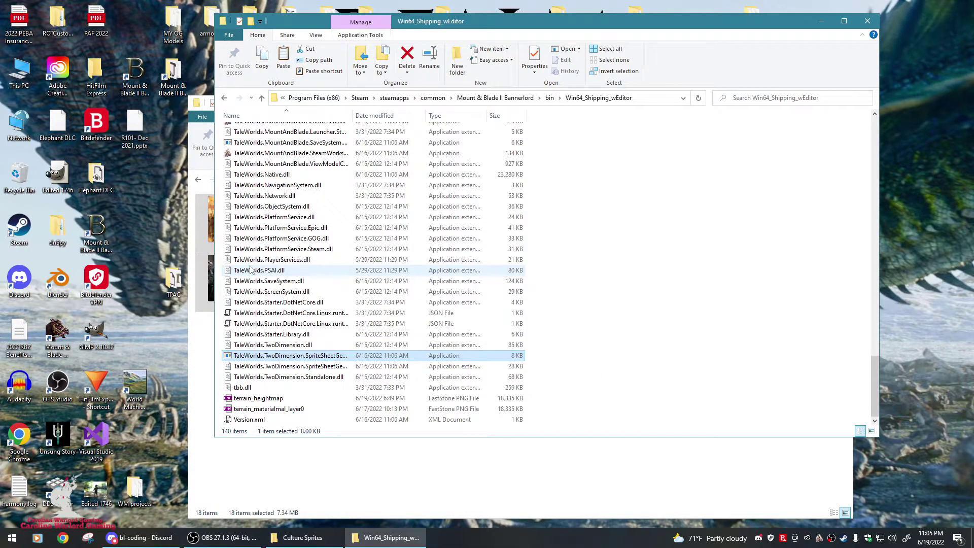
Close both the Win64_Shipping_wEditor and Culture Sprites Explorer windows.
{"action": "left_click", "coordinate": [869, 22]}
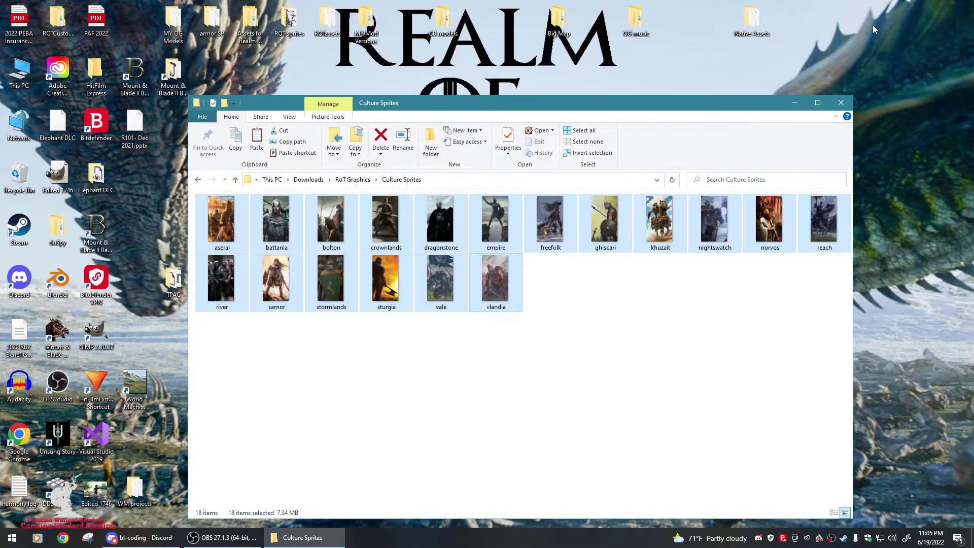
{"action": "left_click", "coordinate": [842, 102]}
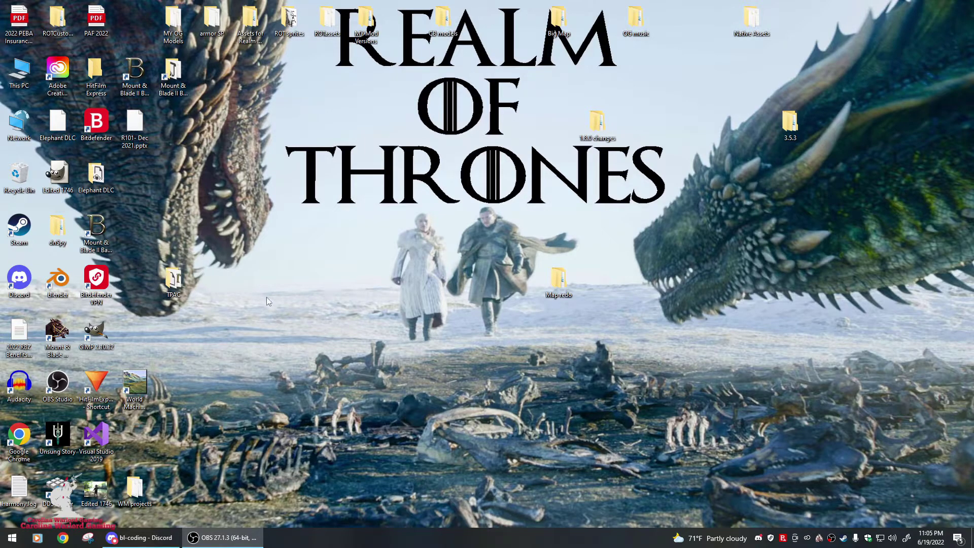
Start Mount & Blade II Bannerlord from the desktop shortcut and choose Editor on the main menu.
{"action": "double_click", "coordinate": [100, 236]}
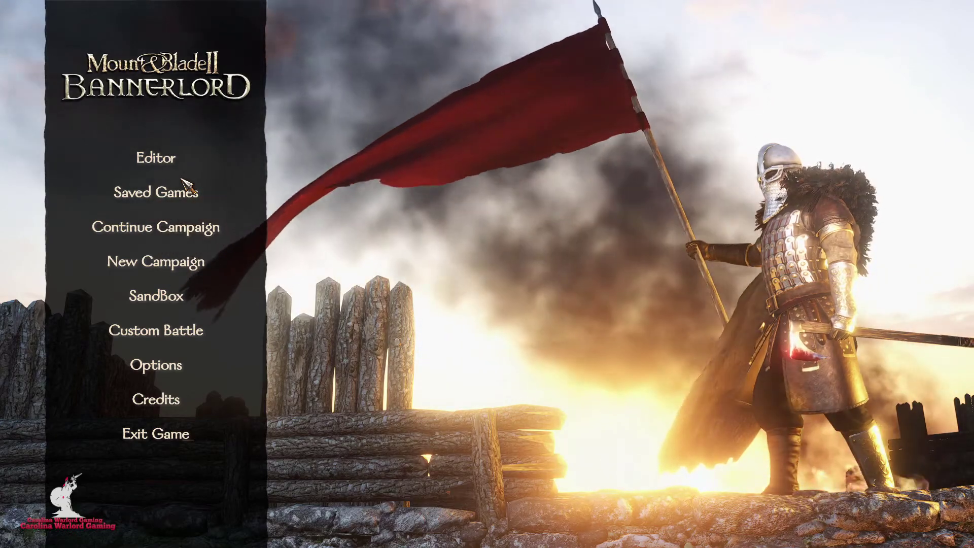
{"action": "left_click", "coordinate": [158, 158]}
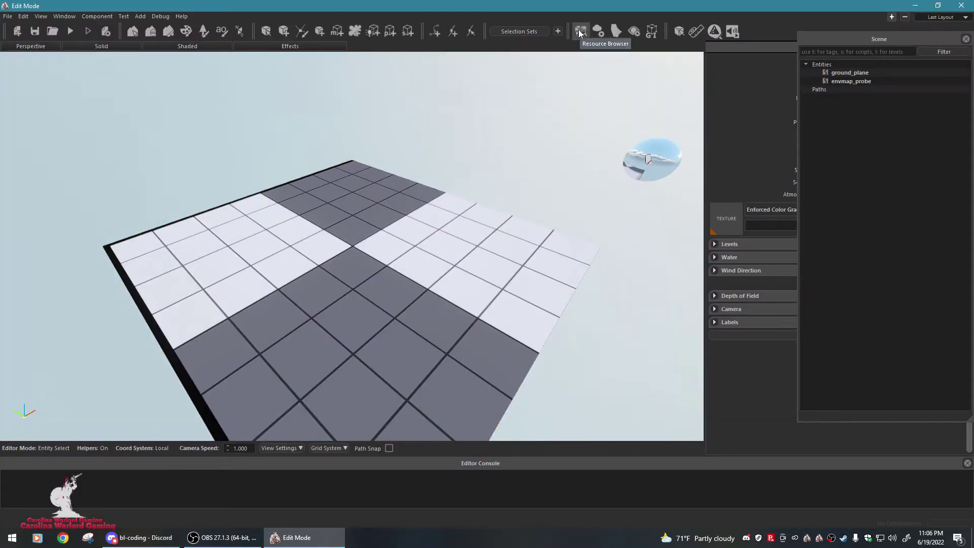
In the Resource Browser, scan Modules/ROT-Content/Assets/GauntletUI for new asset files, then minimize it.
{"action": "left_click", "coordinate": [580, 31]}
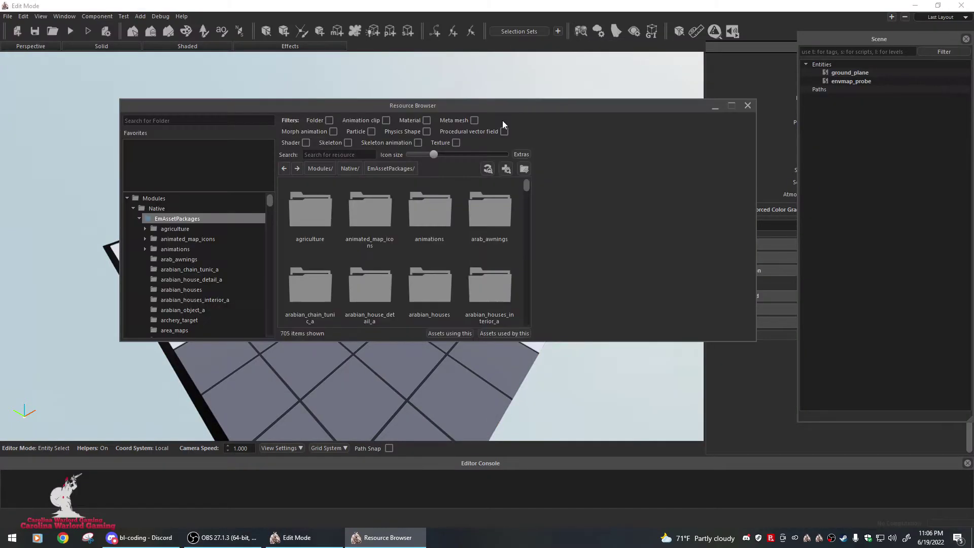
{"action": "left_click", "coordinate": [311, 169]}
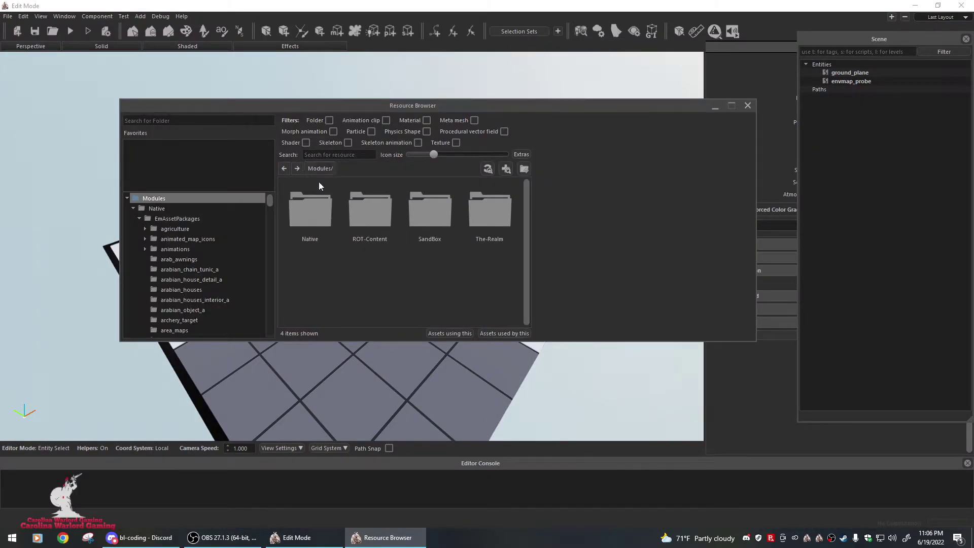
{"action": "double_click", "coordinate": [365, 217]}
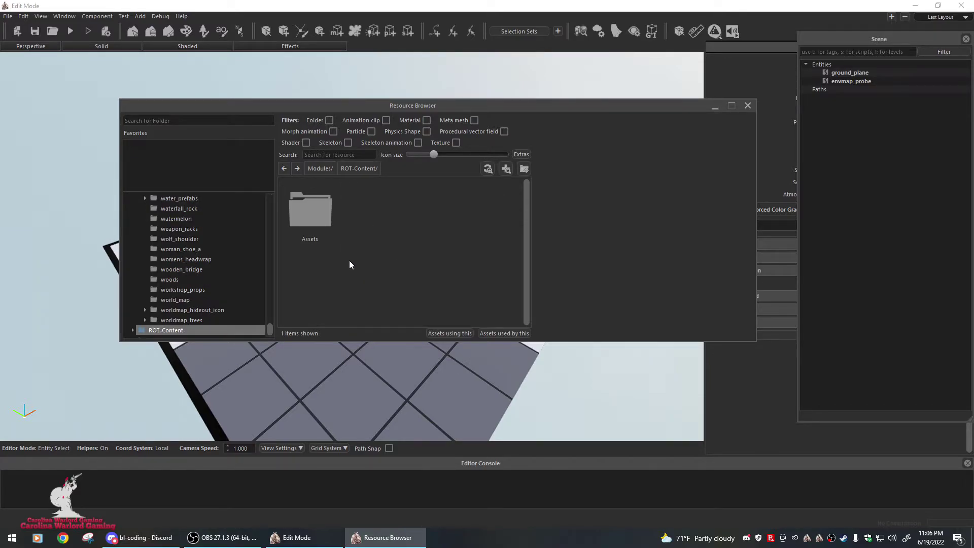
{"action": "double_click", "coordinate": [307, 217]}
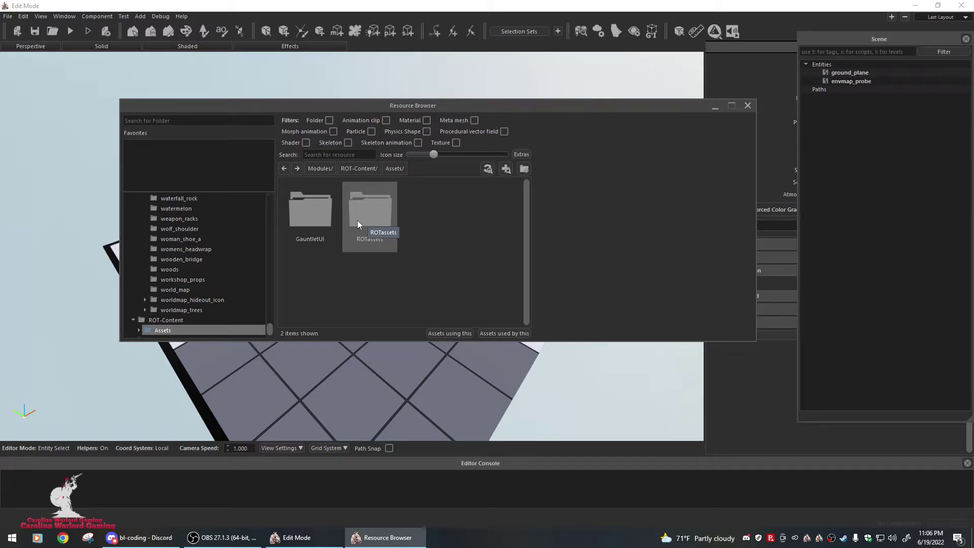
{"action": "double_click", "coordinate": [312, 208]}
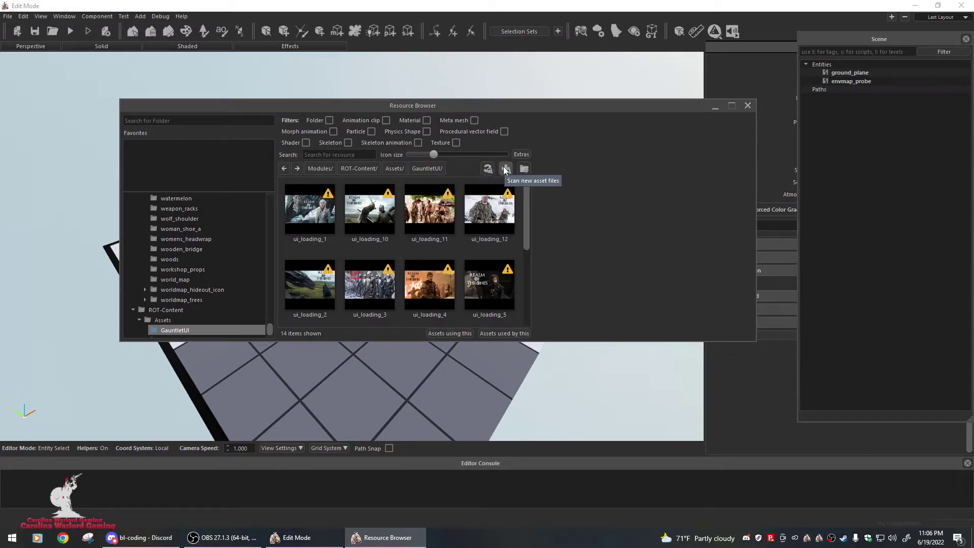
{"action": "left_click", "coordinate": [505, 170]}
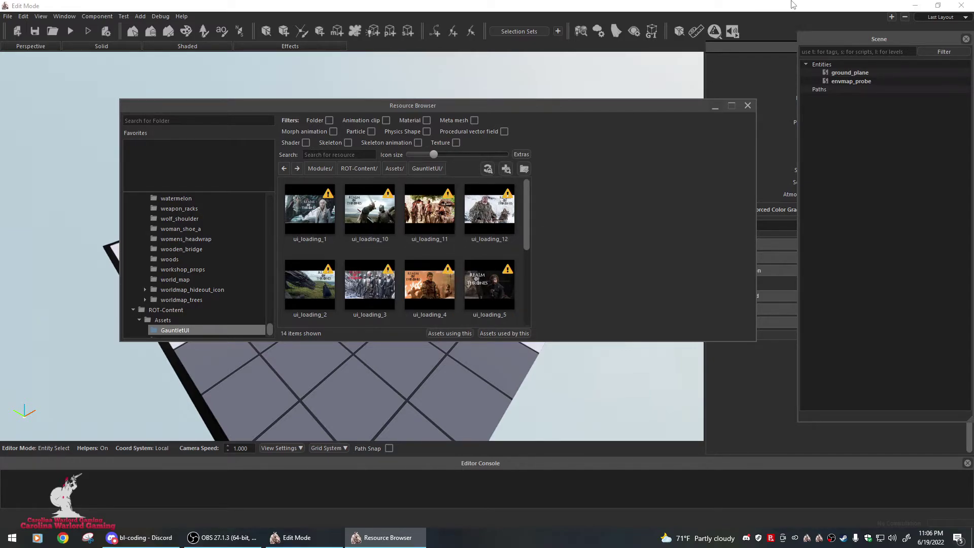
{"action": "left_click", "coordinate": [716, 108]}
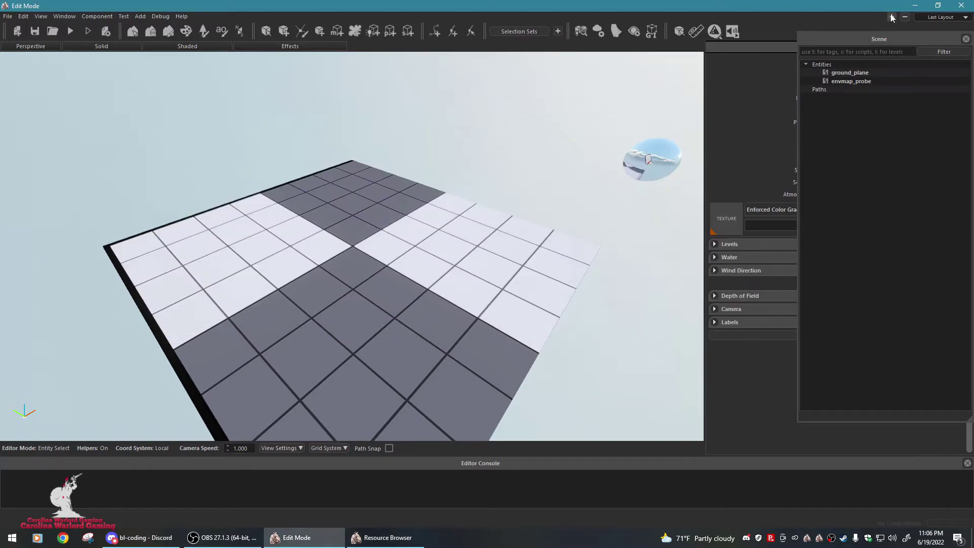
Minimize the editor and browse to ROT-Content's AssetSources > GauntletUI folder in Explorer.
{"action": "left_click", "coordinate": [922, 5]}
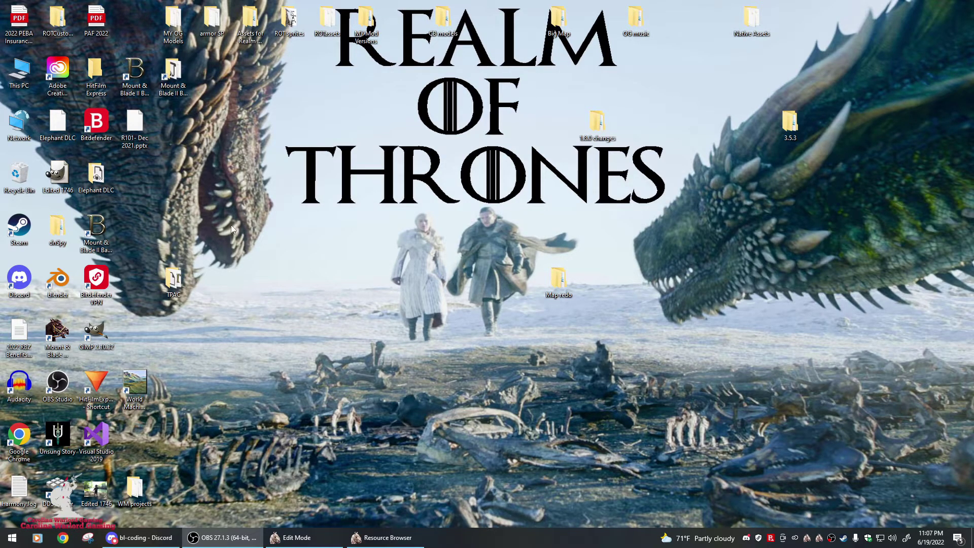
{"action": "double_click", "coordinate": [173, 73]}
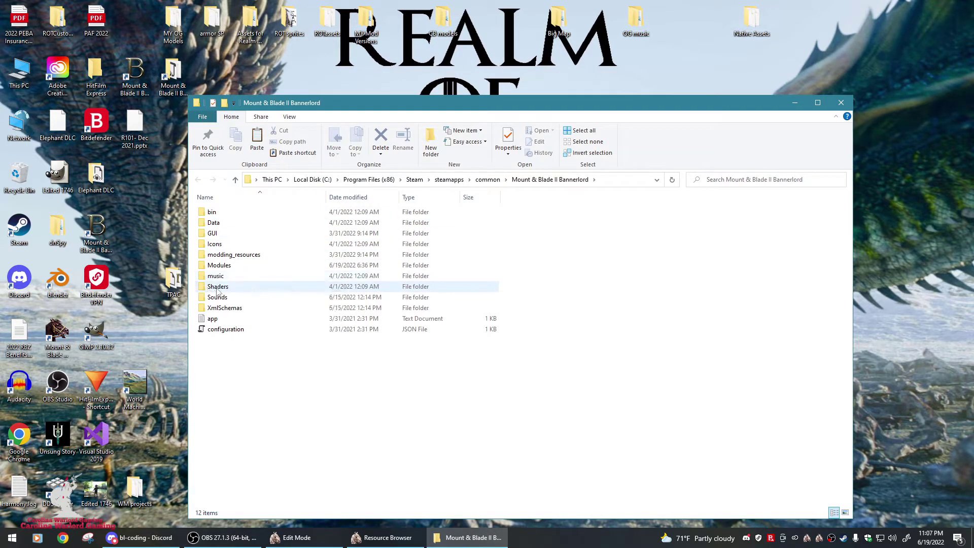
{"action": "double_click", "coordinate": [270, 267]}
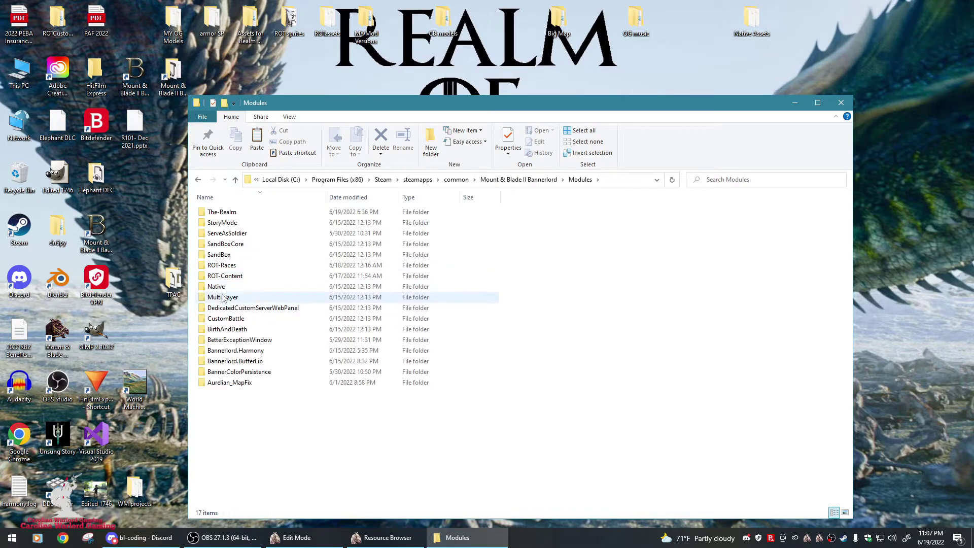
{"action": "double_click", "coordinate": [235, 278]}
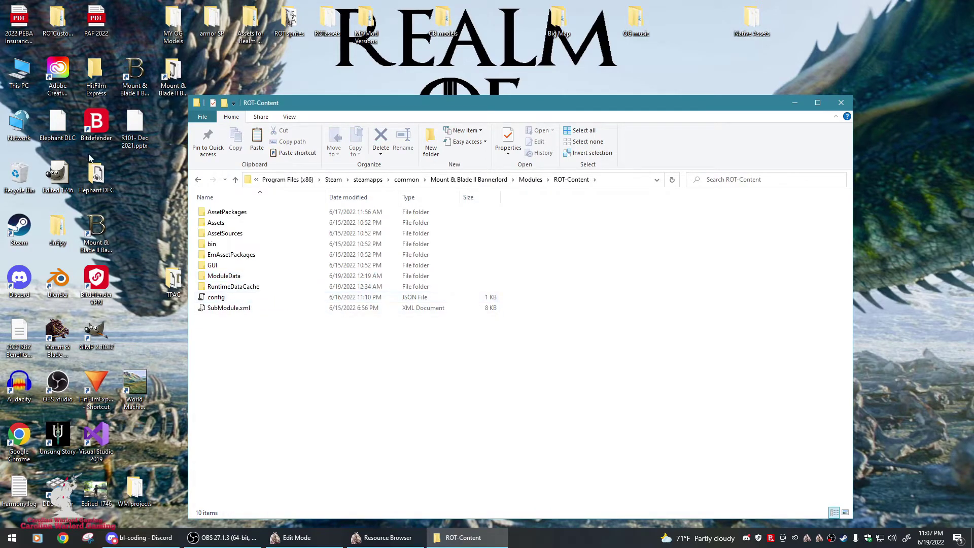
{"action": "double_click", "coordinate": [239, 234]}
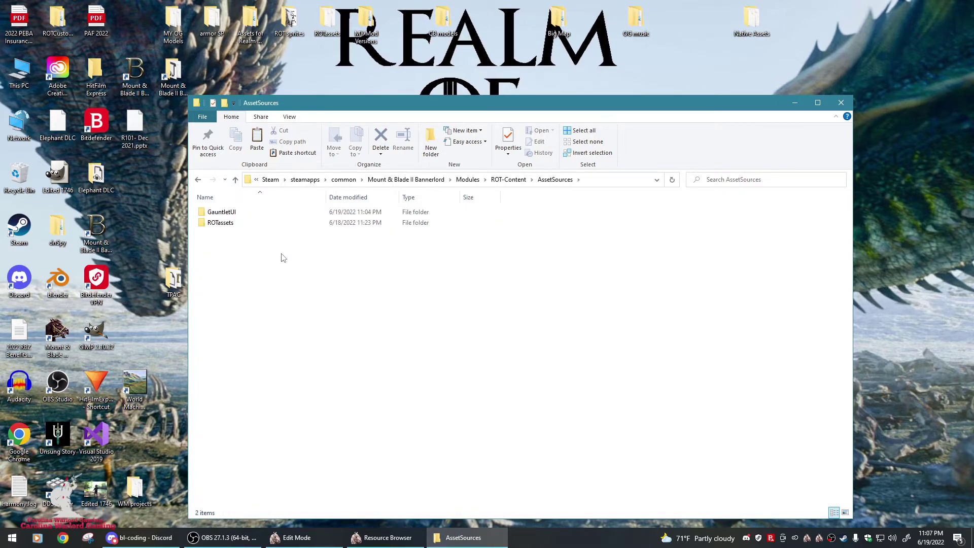
{"action": "double_click", "coordinate": [223, 213]}
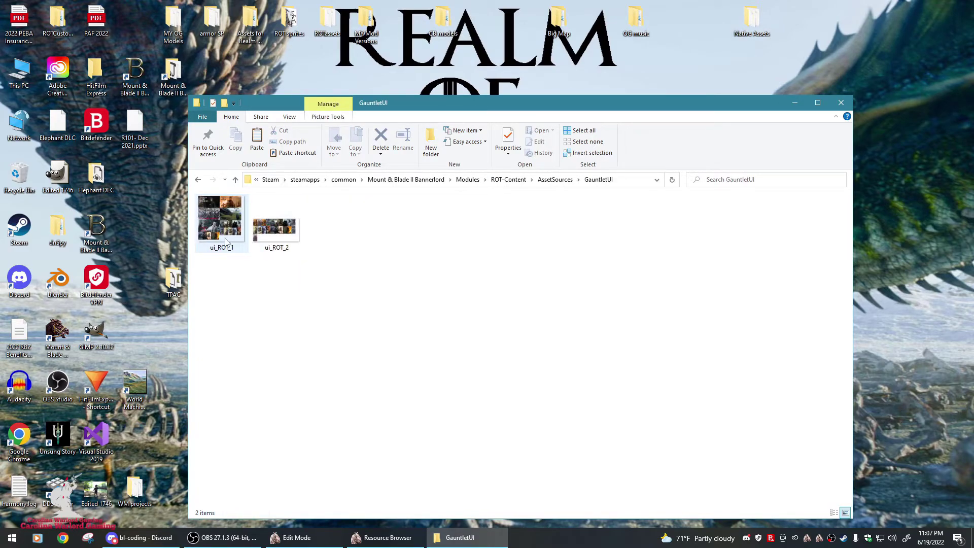
Copy the ui_ROT_1 and ui_ROT_2 sprite sheets from that folder.
{"action": "left_click", "coordinate": [222, 228]}
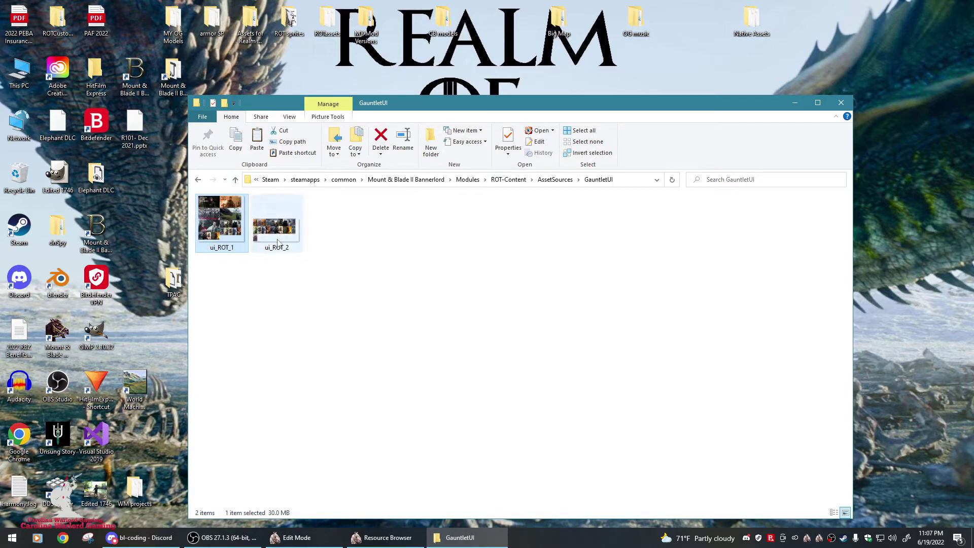
{"action": "left_click", "coordinate": [277, 233], "text": "ctrl"}
{"action": "right_click", "coordinate": [276, 231]}
{"action": "left_click", "coordinate": [310, 420]}
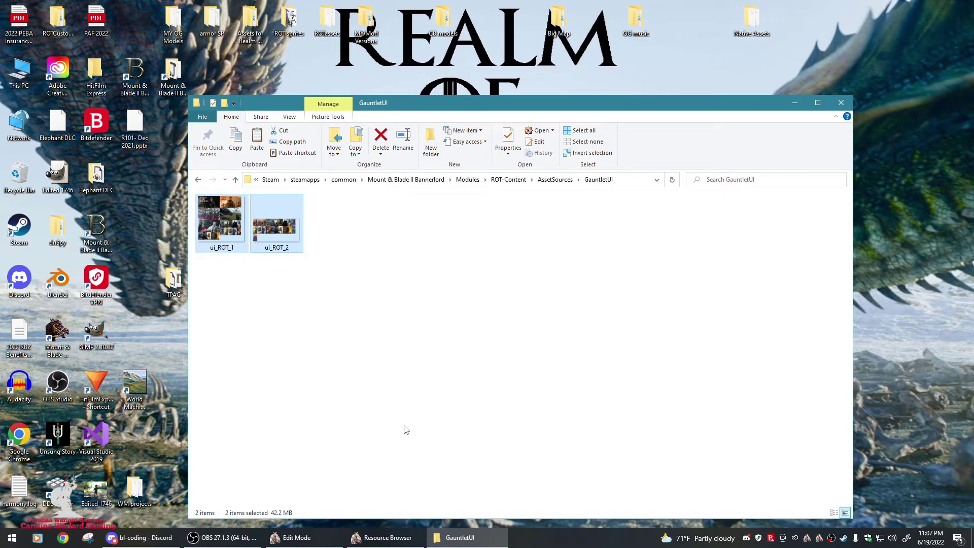
{"action": "left_click", "coordinate": [394, 398]}
{"action": "right_click", "coordinate": [393, 397]}
Paste the sprite sheets, then close the Resource Browser and quit the editor without saving.
{"action": "left_click", "coordinate": [420, 310]}
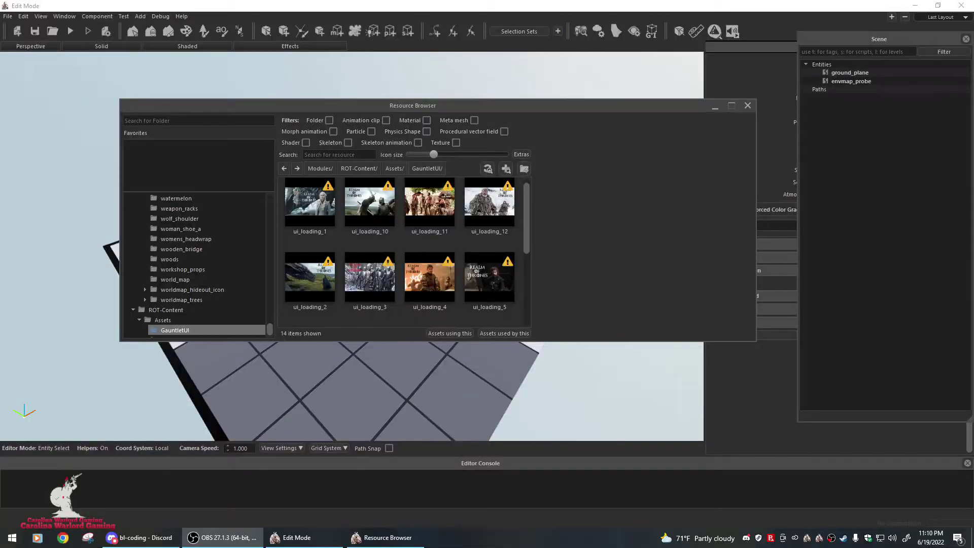
{"action": "scroll", "coordinate": [447, 231], "scroll_direction": "up", "scroll_amount": 1}
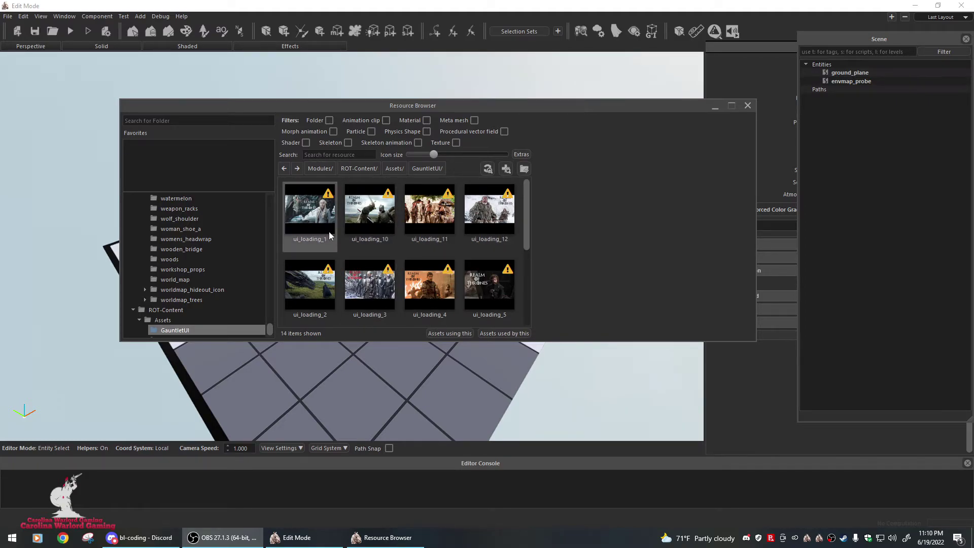
{"action": "left_click", "coordinate": [748, 105]}
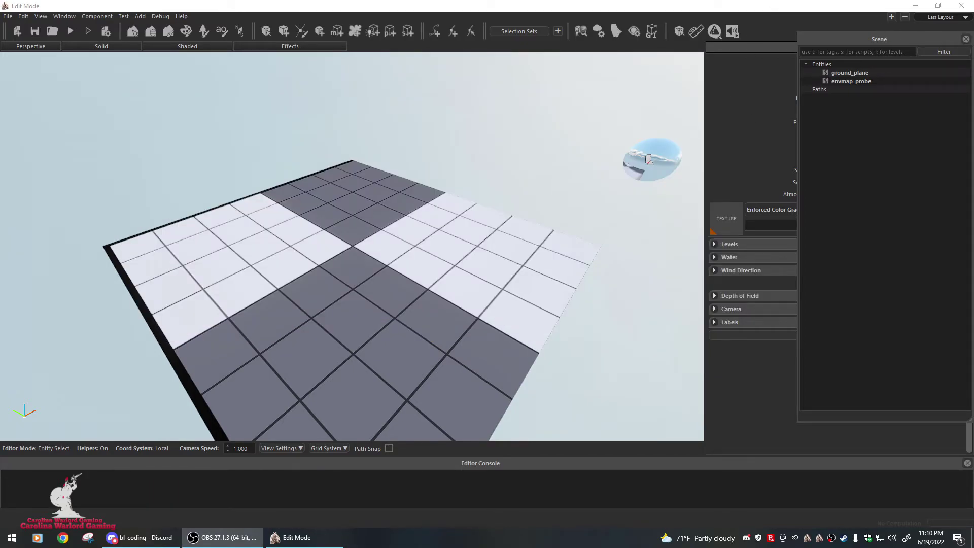
{"action": "left_click", "coordinate": [962, 5]}
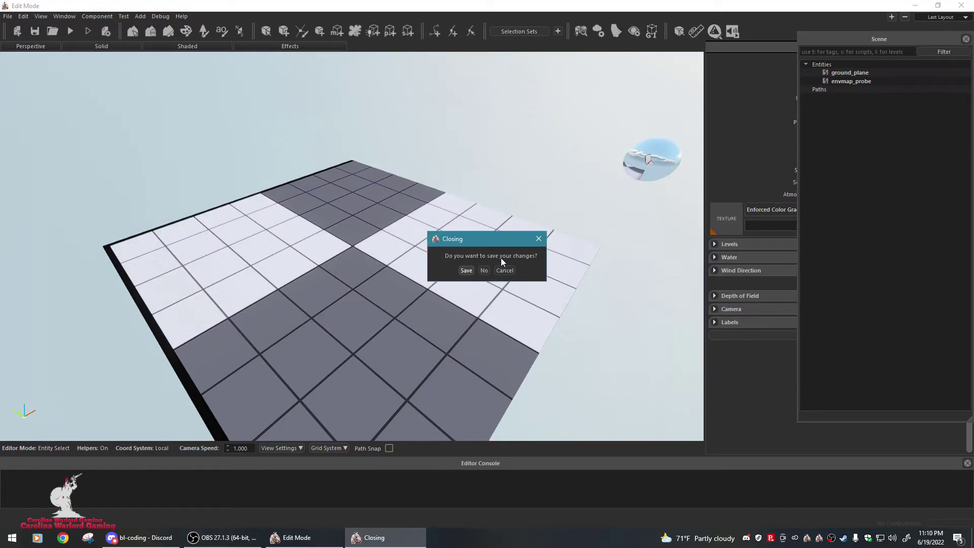
{"action": "left_click", "coordinate": [484, 271]}
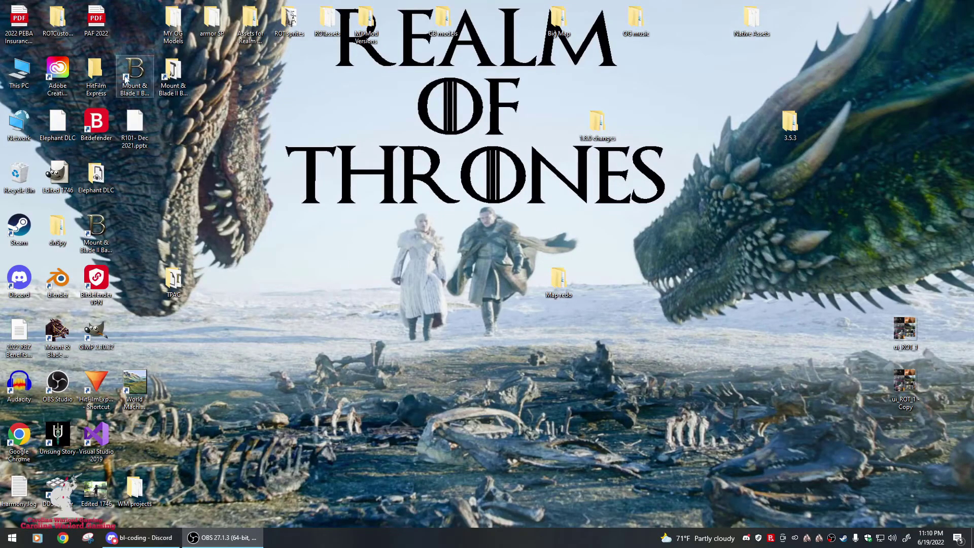
Launch Mount & Blade II: Bannerlord and scroll through the character creation culture grid.
{"action": "double_click", "coordinate": [125, 78]}
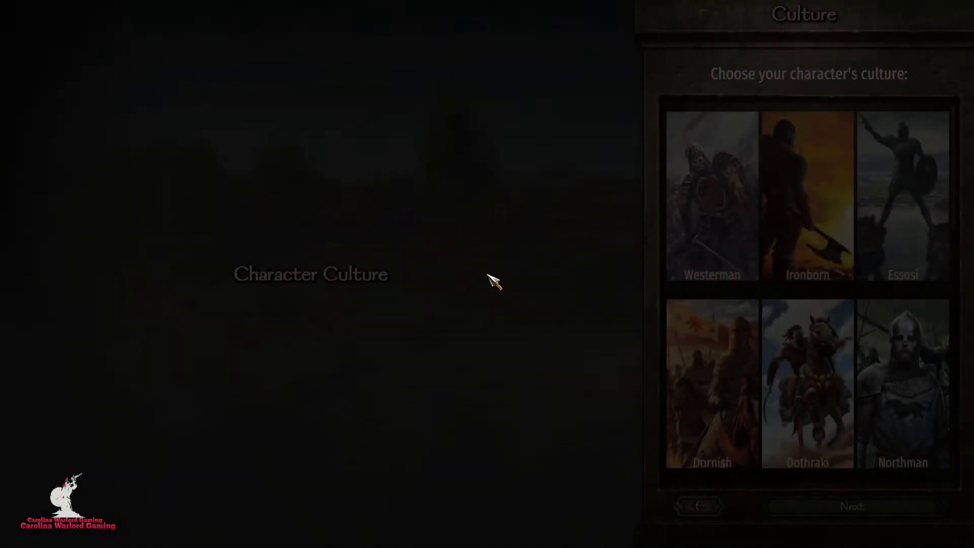
{"action": "scroll", "coordinate": [709, 253], "scroll_direction": "down", "scroll_amount": 3}
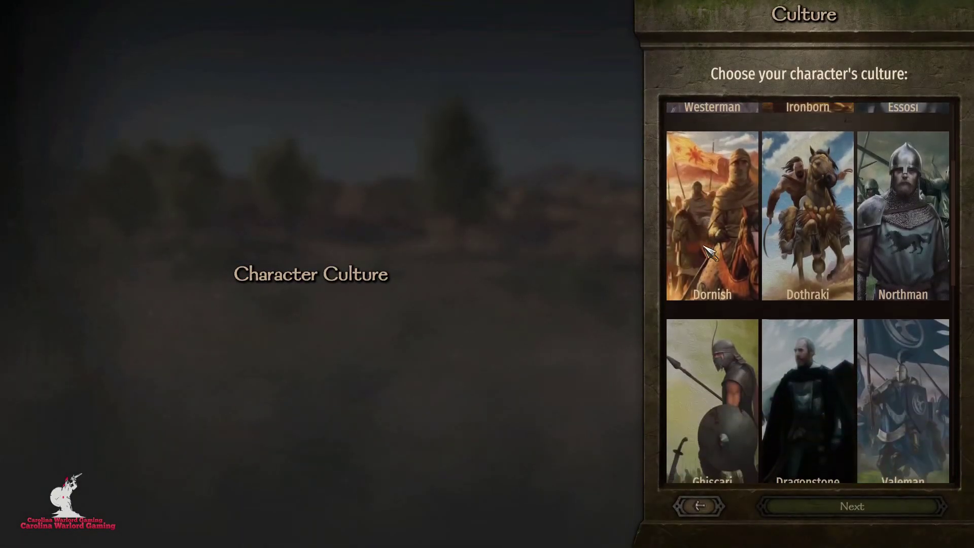
{"action": "scroll", "coordinate": [721, 244], "scroll_direction": "up", "scroll_amount": 3}
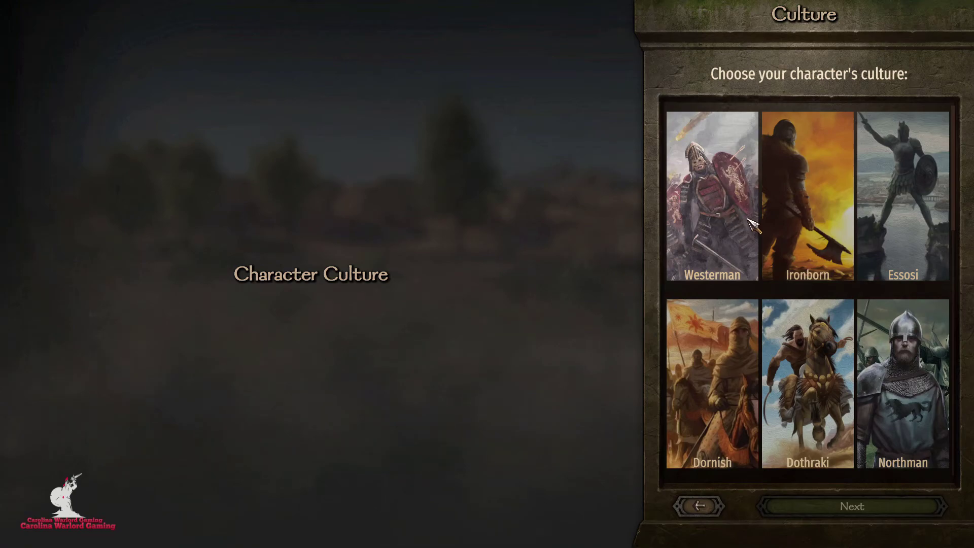
{"action": "scroll", "coordinate": [752, 225], "scroll_direction": "down", "scroll_amount": 2}
{"action": "scroll", "coordinate": [741, 226], "scroll_direction": "up", "scroll_amount": 2}
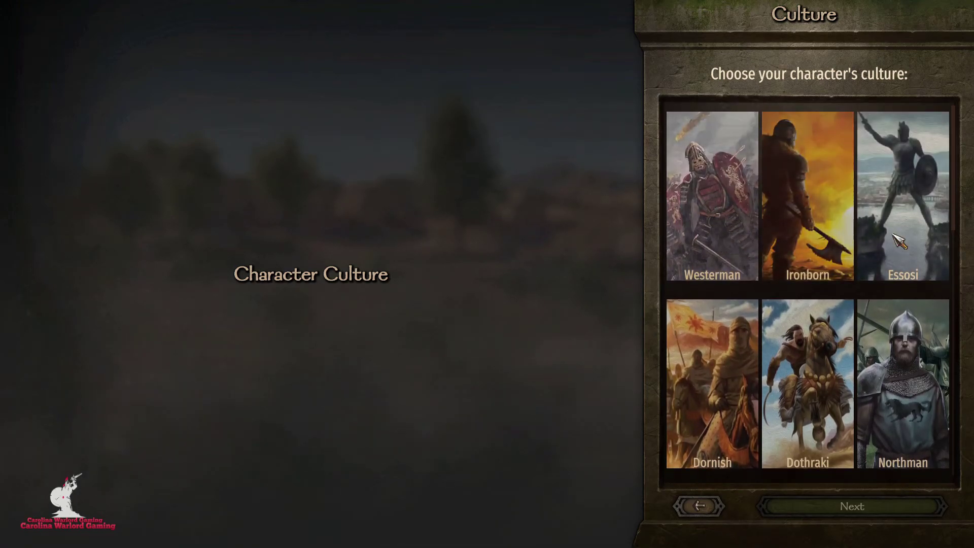
{"action": "scroll", "coordinate": [901, 233], "scroll_direction": "down", "scroll_amount": 2}
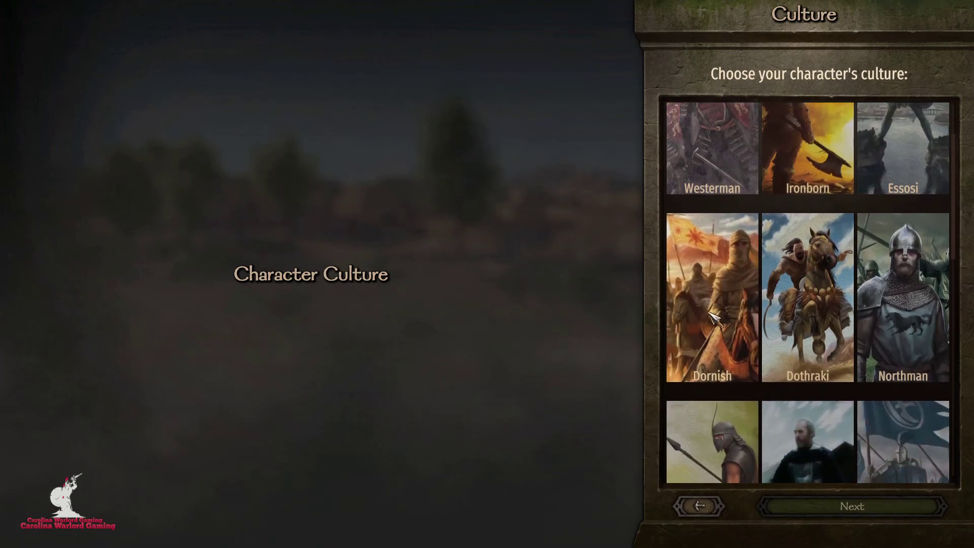
{"action": "scroll", "coordinate": [961, 330], "scroll_direction": "down", "scroll_amount": 6}
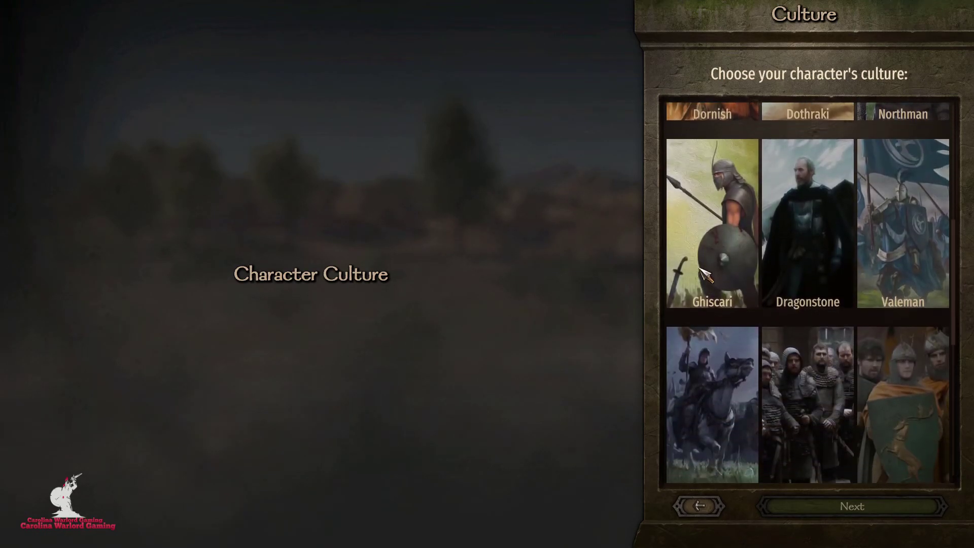
Preview the Ghiscari, Dragonstone, Valeman, Reachman, Riverman and Stormlander cultures.
{"action": "left_click", "coordinate": [713, 229]}
{"action": "left_click", "coordinate": [843, 277]}
{"action": "left_click", "coordinate": [865, 289]}
{"action": "scroll", "coordinate": [866, 289], "scroll_direction": "down", "scroll_amount": 4}
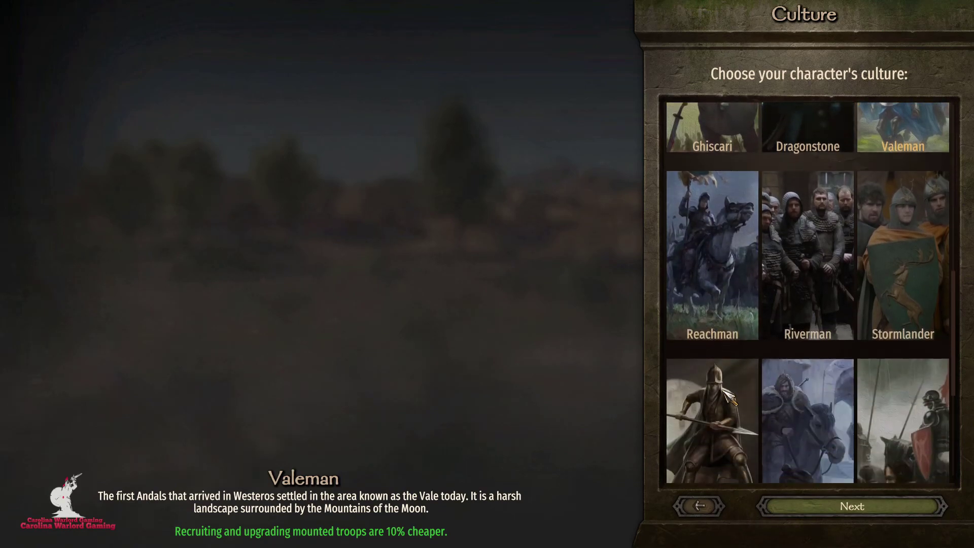
{"action": "left_click", "coordinate": [726, 285]}
{"action": "left_click", "coordinate": [797, 309]}
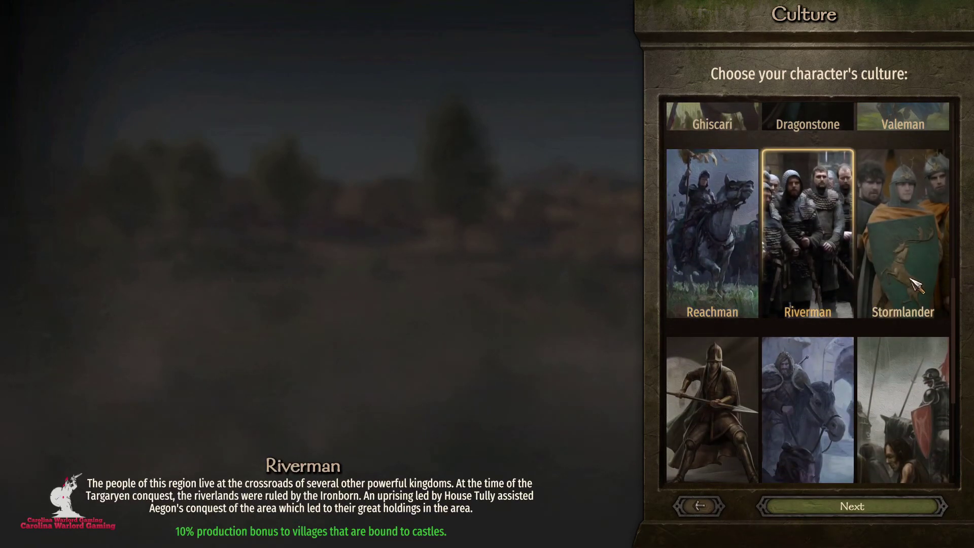
{"action": "left_click", "coordinate": [893, 243]}
{"action": "scroll", "coordinate": [708, 399], "scroll_direction": "down", "scroll_amount": 1}
{"action": "scroll", "coordinate": [709, 400], "scroll_direction": "down", "scroll_amount": 2}
{"action": "left_click", "coordinate": [711, 243]}
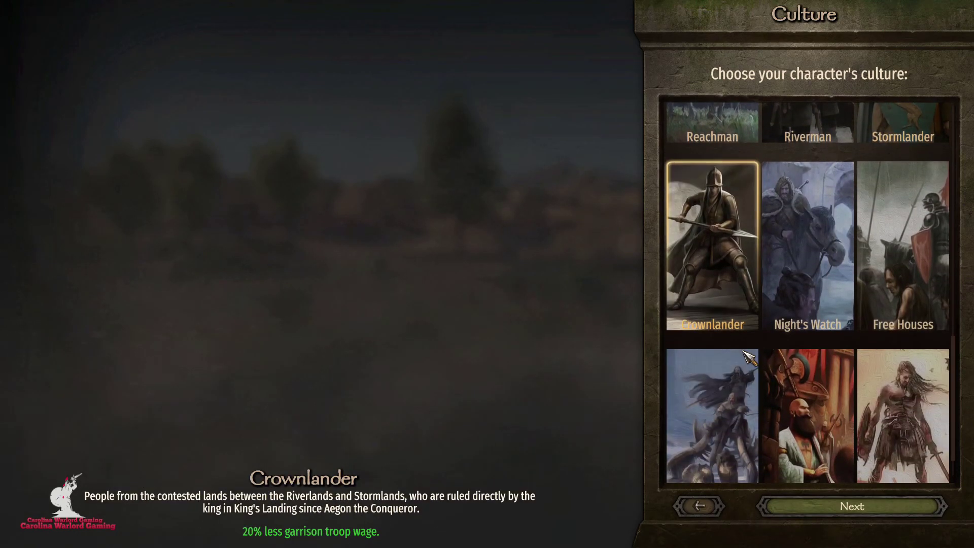
{"action": "left_click", "coordinate": [812, 259]}
{"action": "left_click", "coordinate": [894, 303]}
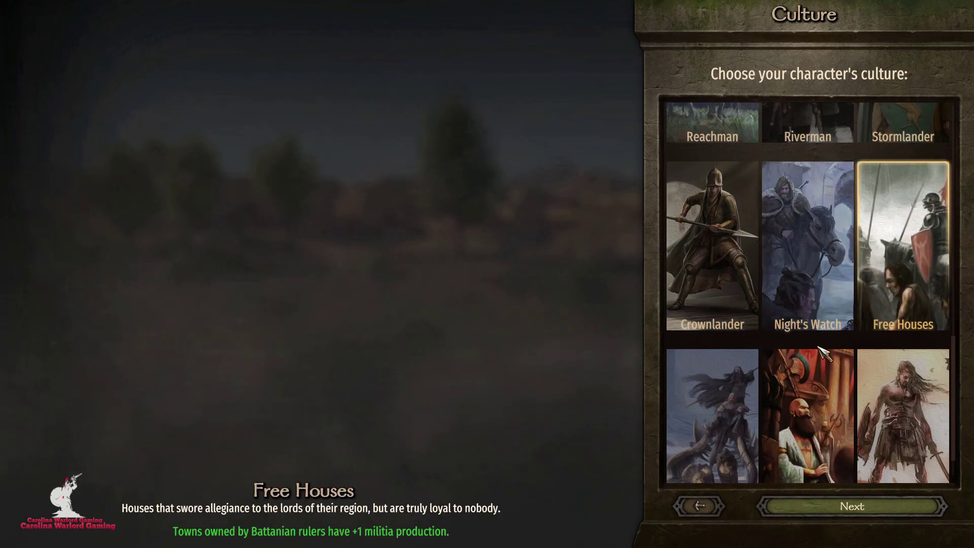
{"action": "scroll", "coordinate": [711, 406], "scroll_direction": "down", "scroll_amount": 1}
{"action": "left_click", "coordinate": [710, 408]}
{"action": "left_click", "coordinate": [820, 406]}
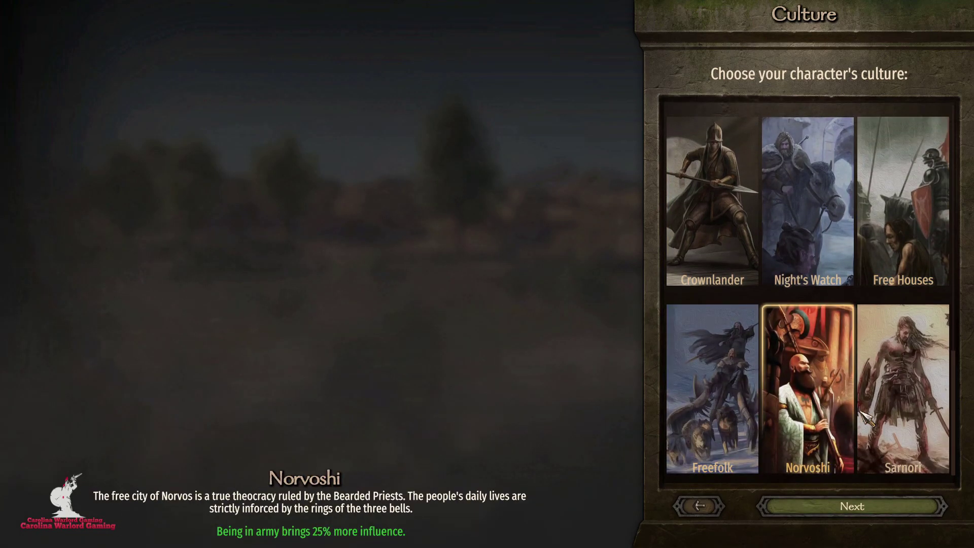
{"action": "left_click", "coordinate": [916, 404]}
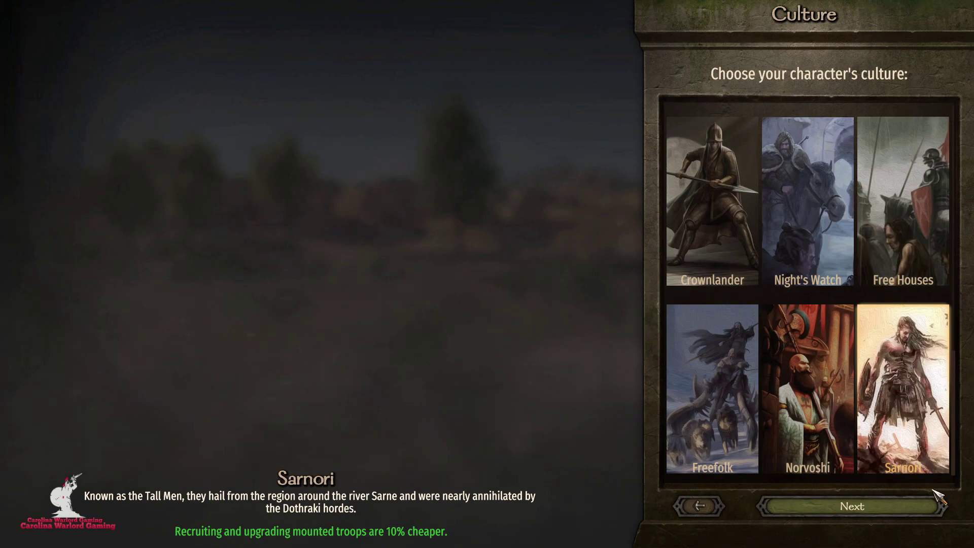